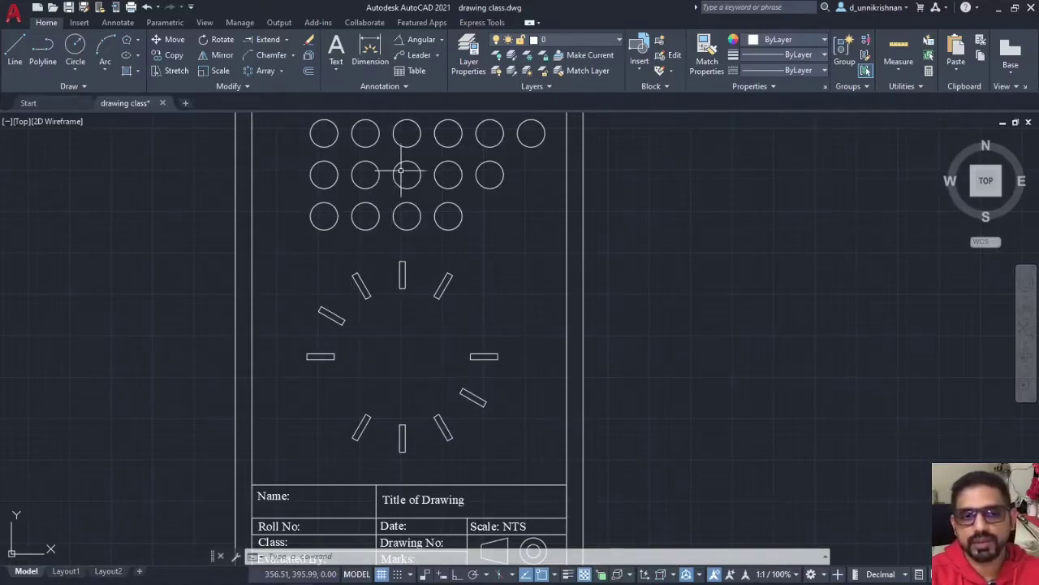
# Expand the Home tab's Annotation panel to show the current text, dimension, leader and table styles.
pyautogui.moveTo(394, 174)
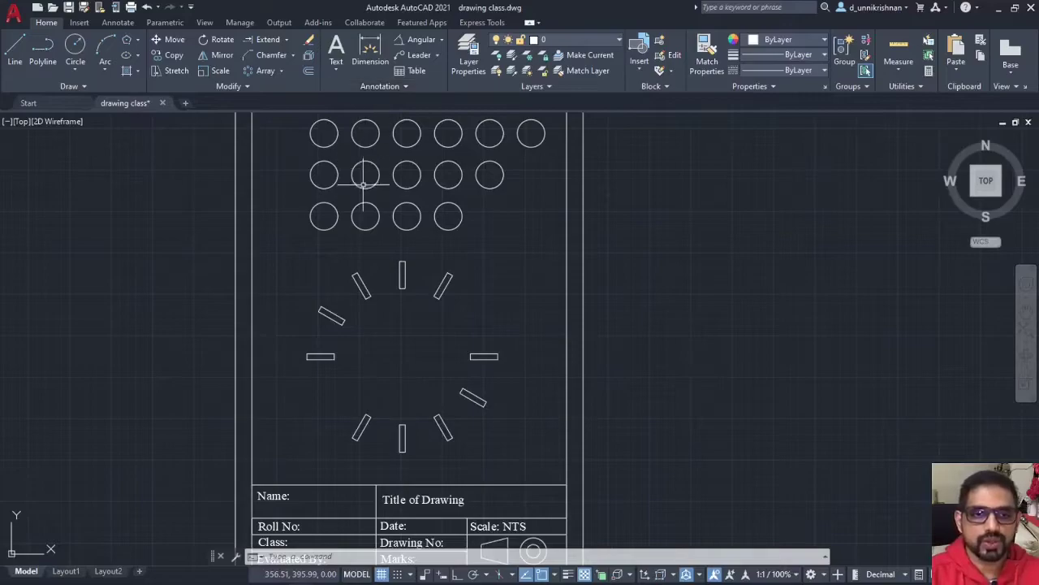
pyautogui.click(387, 87)
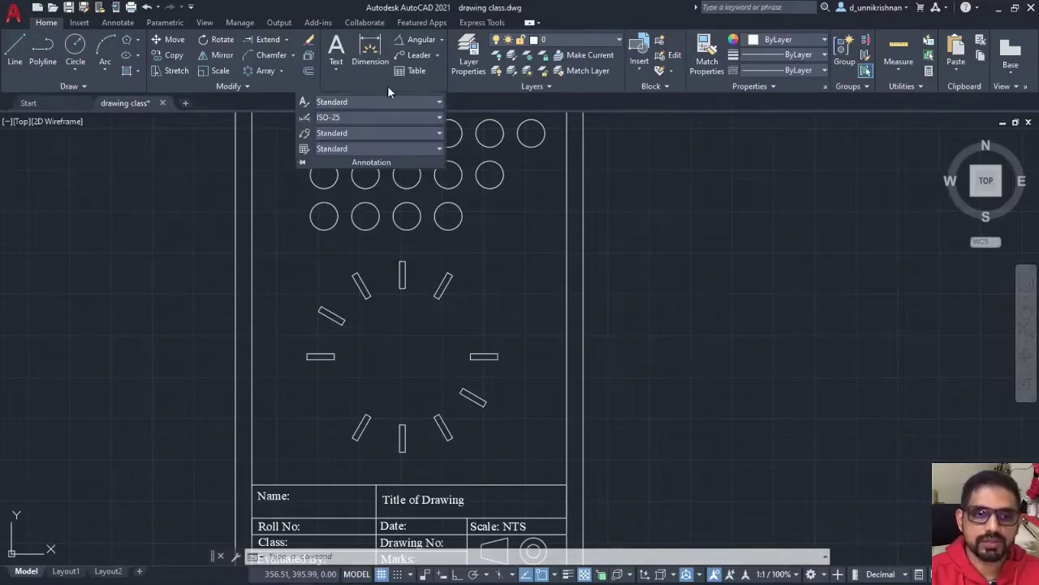
# Open Text Style and review the Standard style's Times New Roman font and 5.00 height.
pyautogui.click(305, 107)
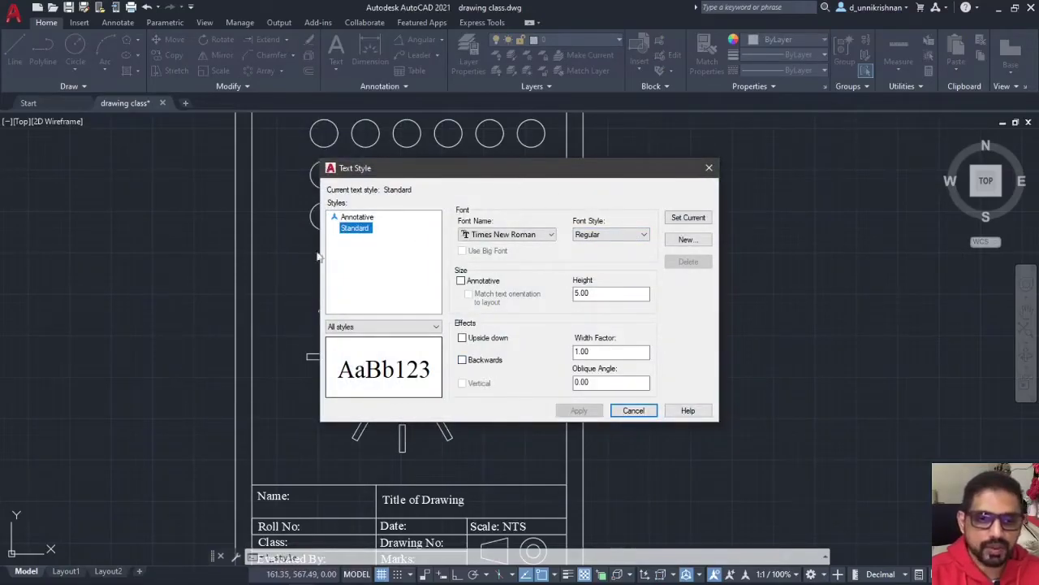
pyautogui.click(488, 235)
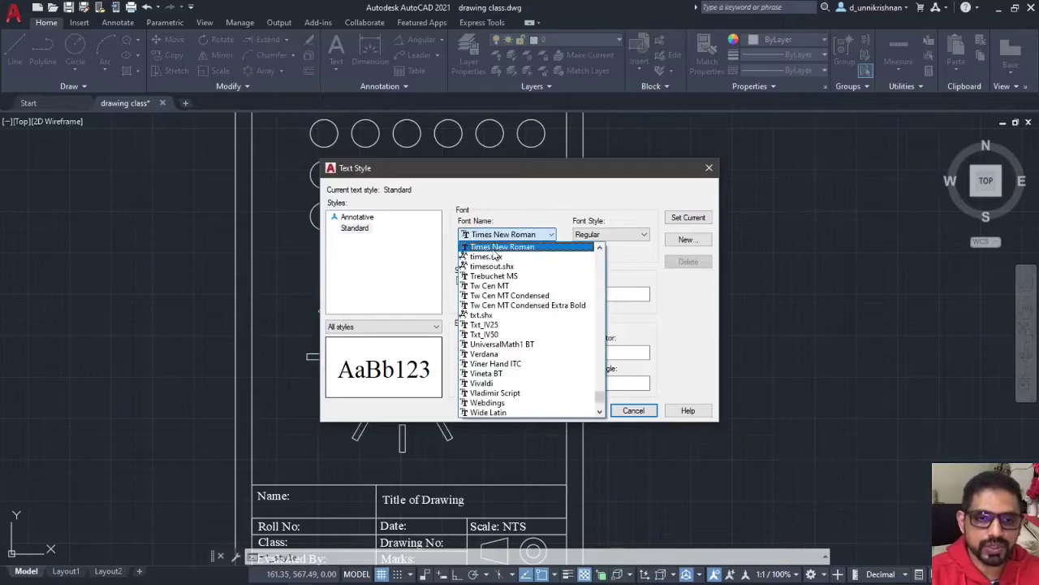
pyautogui.click(503, 244)
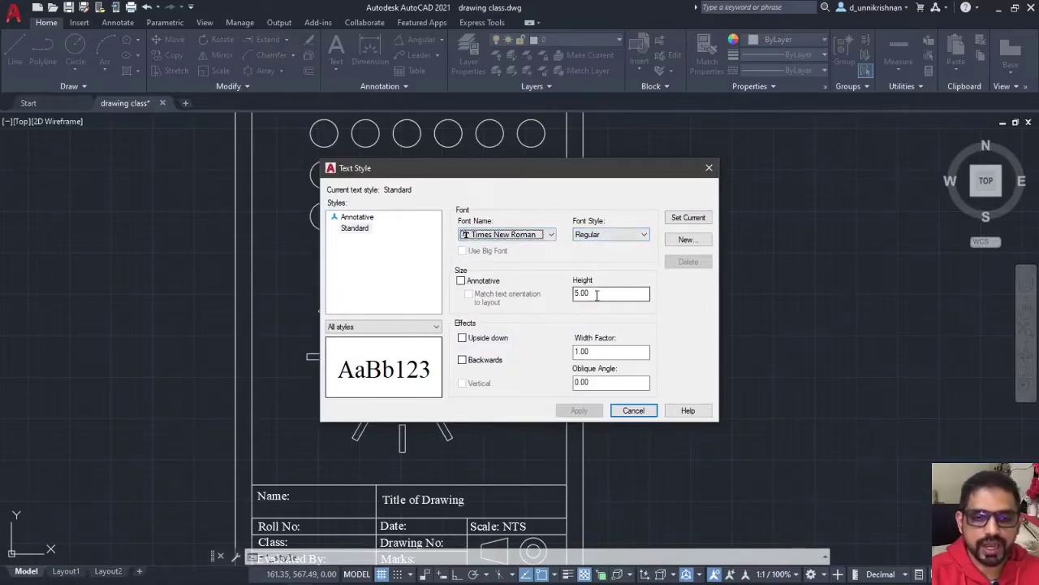
pyautogui.moveTo(601, 294); pyautogui.dragTo(544, 296)
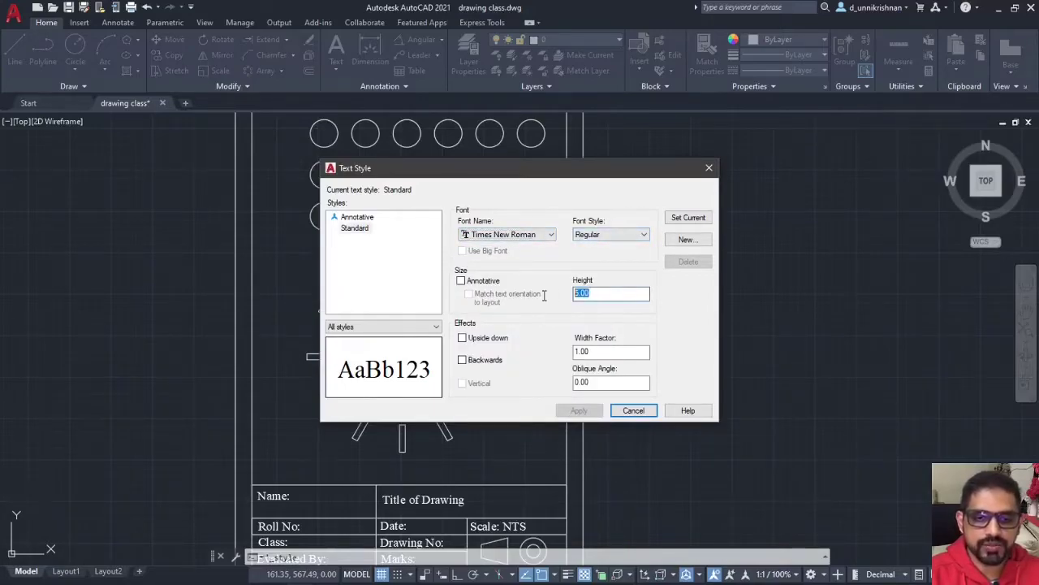
# Browse the font list and try Lucida Handwriting for the Standard style.
pyautogui.click(523, 235)
pyautogui.scroll(6, 533, 335)
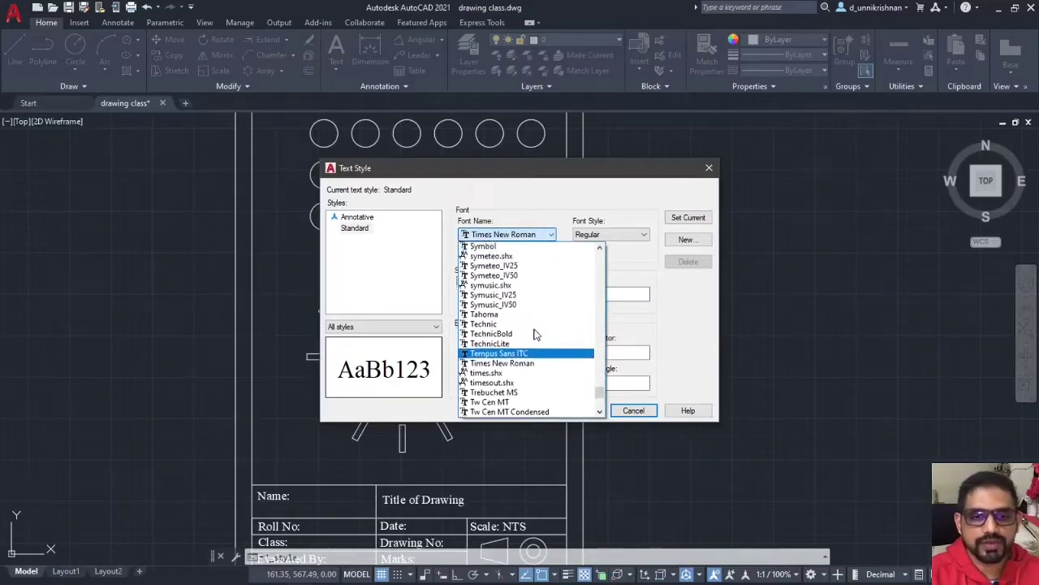
pyautogui.scroll(10, 535, 335)
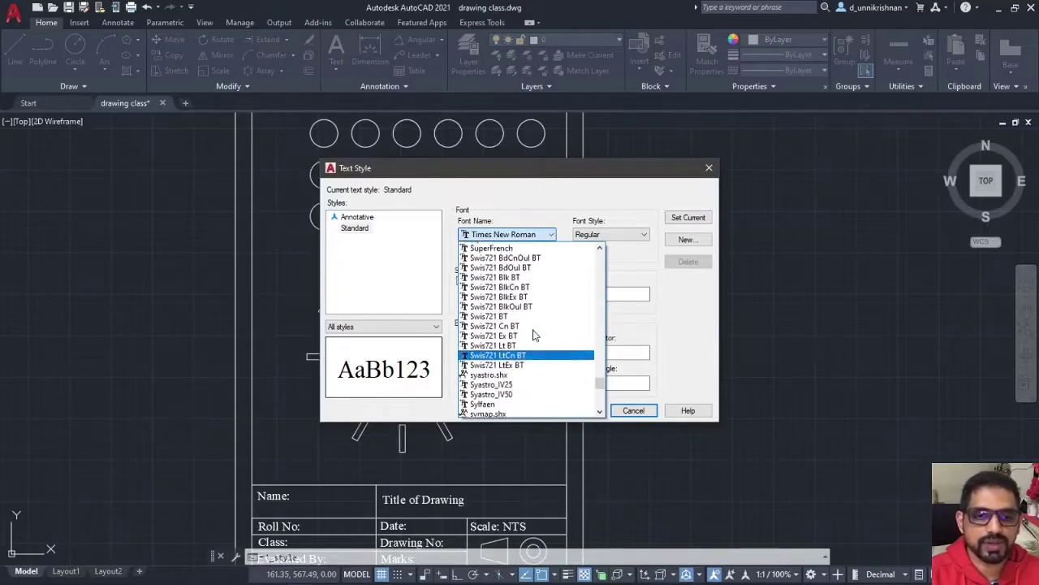
pyautogui.scroll(10, 532, 330)
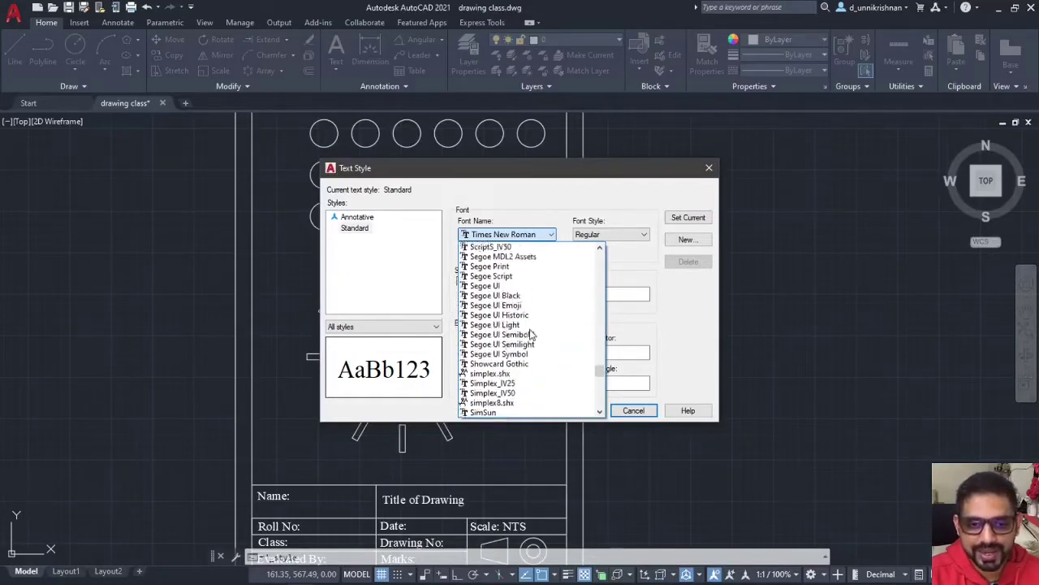
pyautogui.scroll(7, 531, 331)
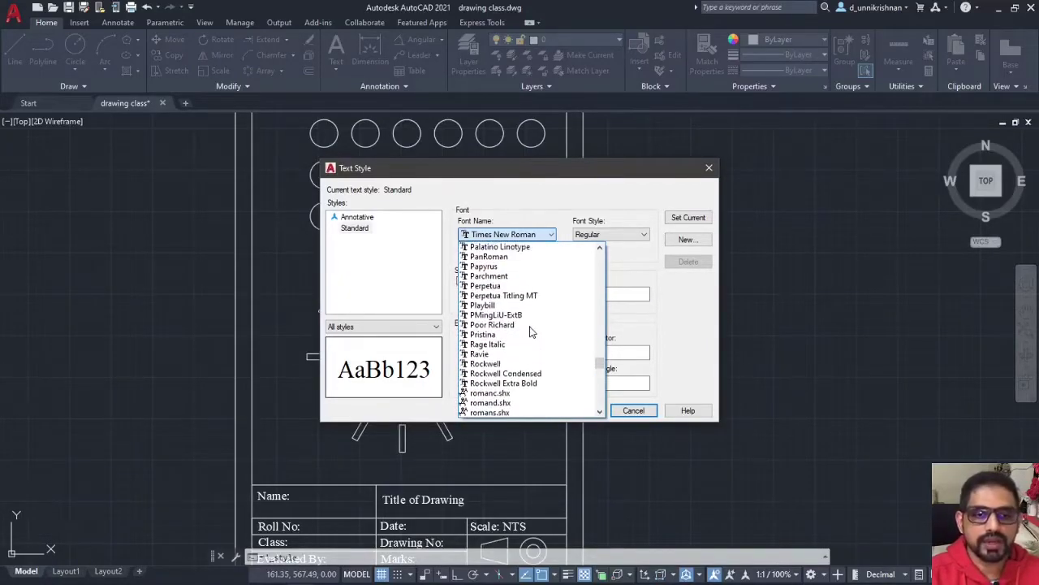
pyautogui.scroll(4, 532, 333)
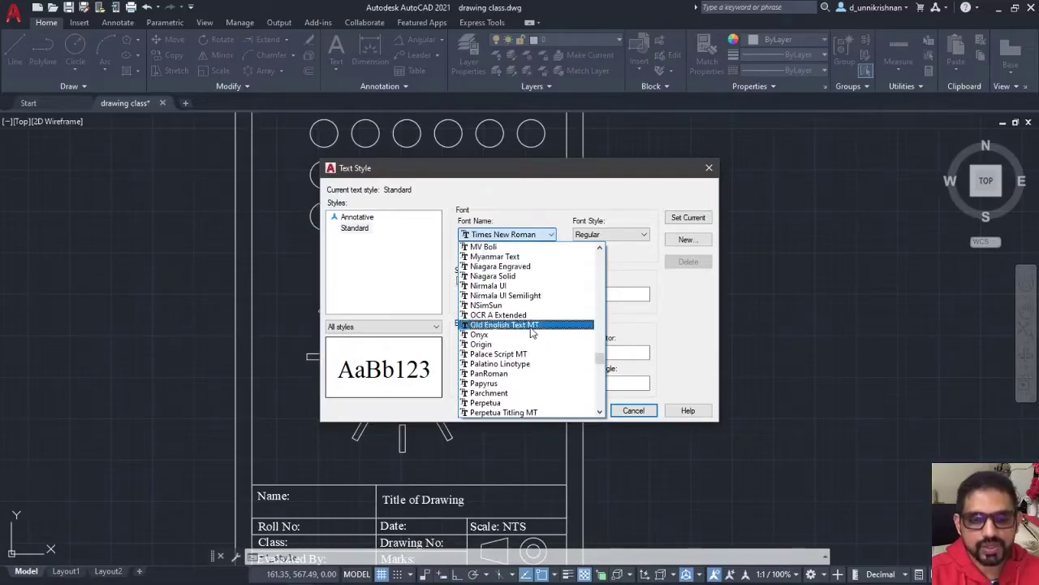
pyautogui.scroll(8, 534, 333)
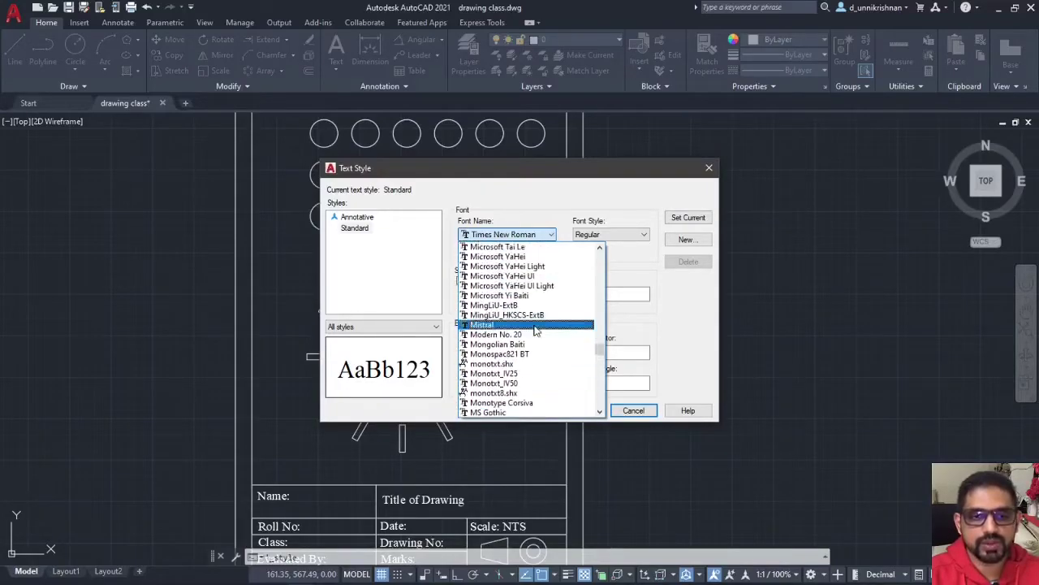
pyautogui.scroll(6, 536, 329)
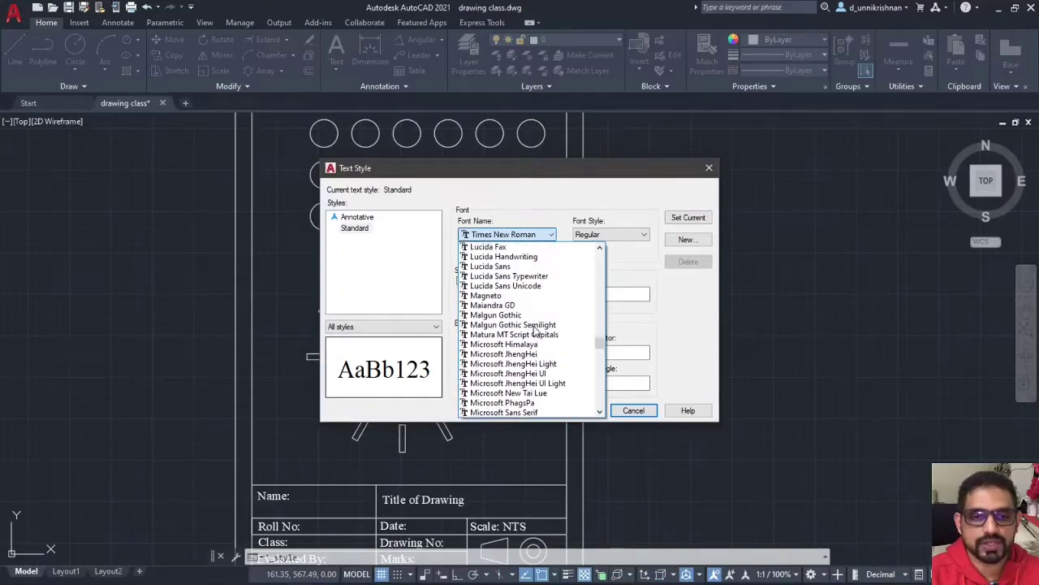
pyautogui.click(543, 258)
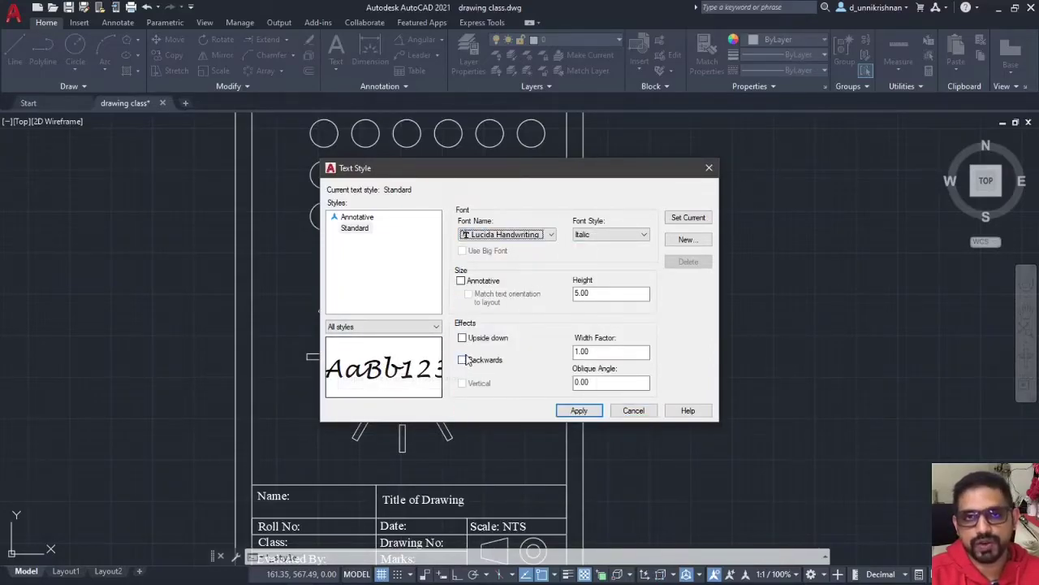
# Restore Times New Roman, keep height 5.00, and set Standard as the current text style.
pyautogui.click(507, 234)
pyautogui.scroll(-20, 511, 335)
pyautogui.scroll(-10, 511, 333)
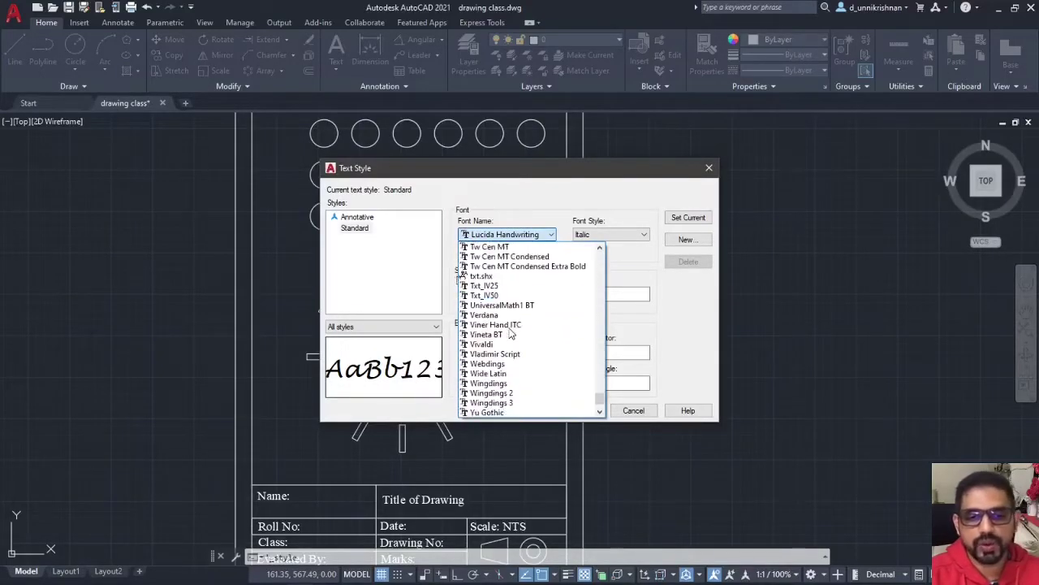
pyautogui.scroll(3, 511, 325)
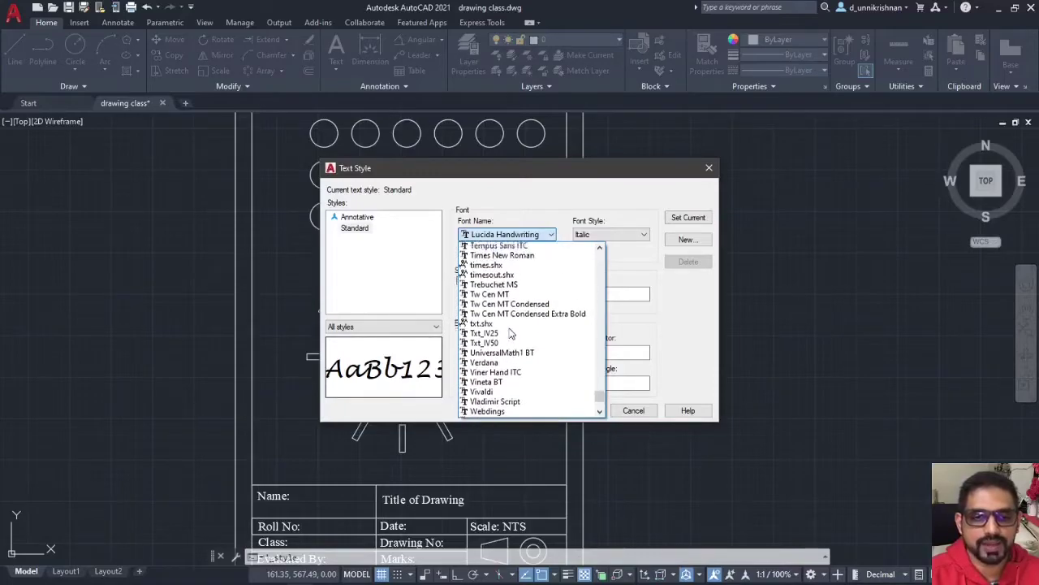
pyautogui.click(519, 272)
pyautogui.press('Return')
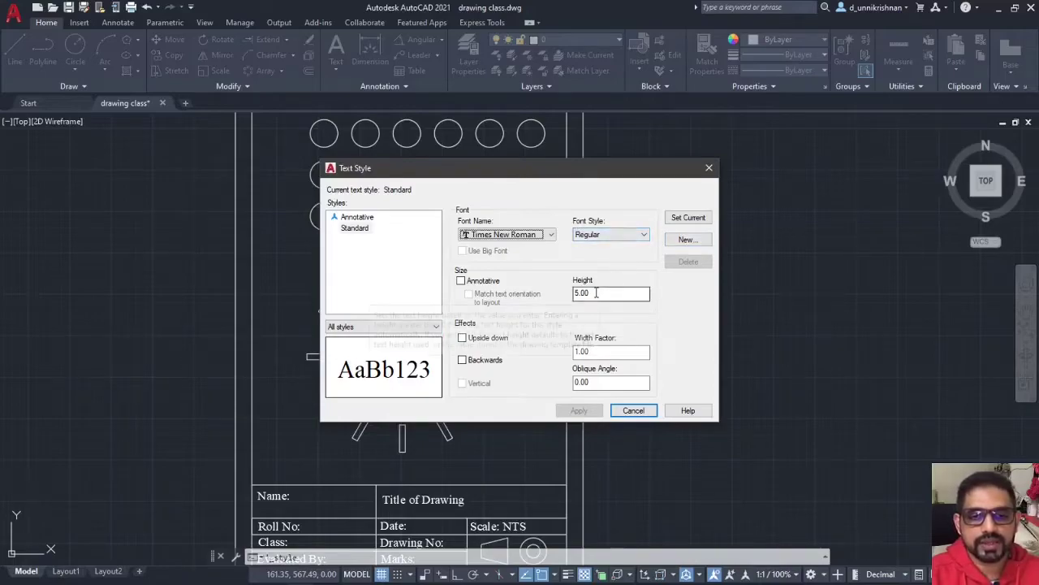
pyautogui.moveTo(593, 293); pyautogui.dragTo(574, 296)
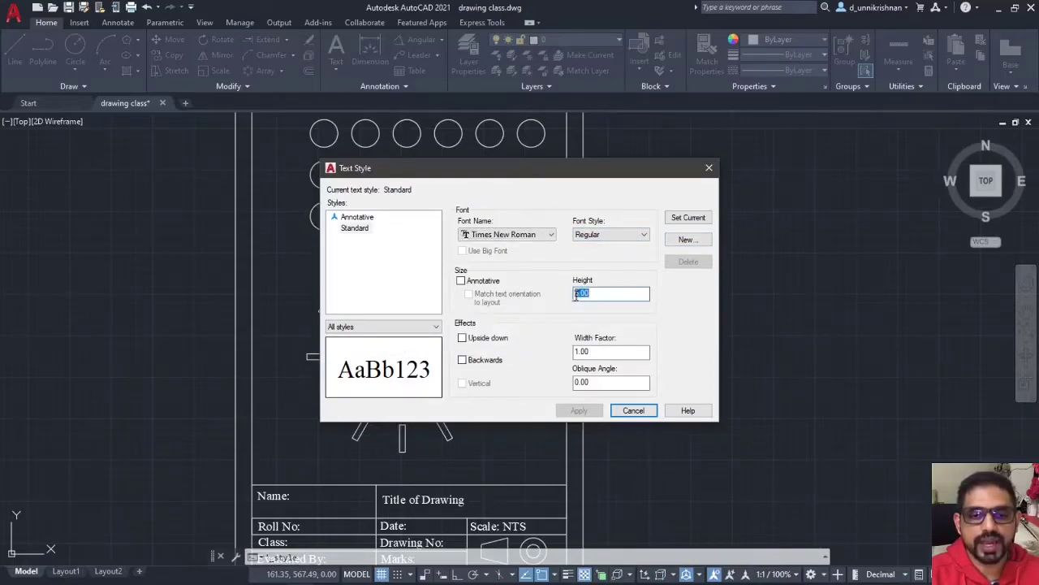
pyautogui.click(688, 219)
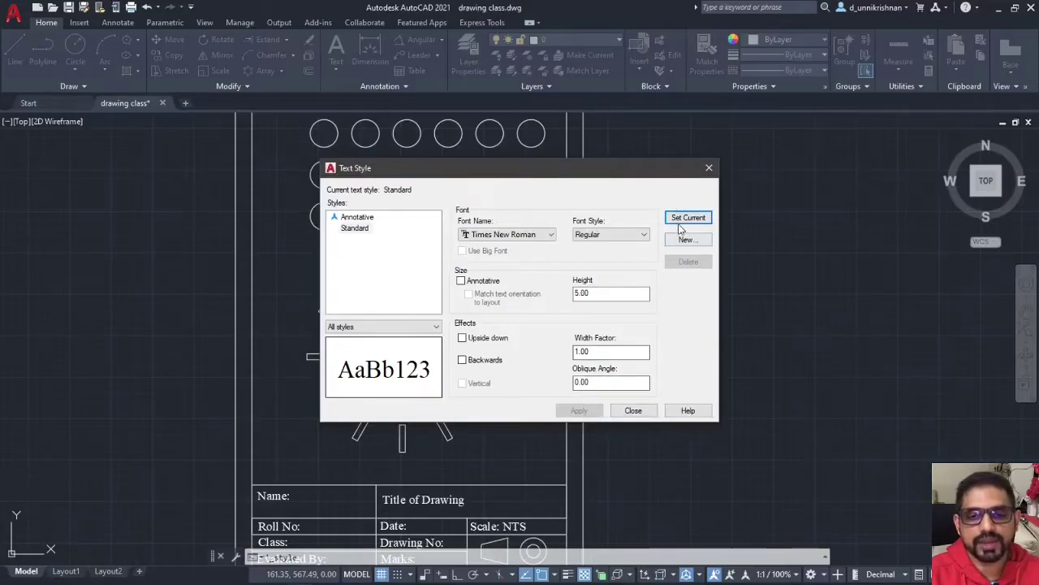
pyautogui.click(633, 410)
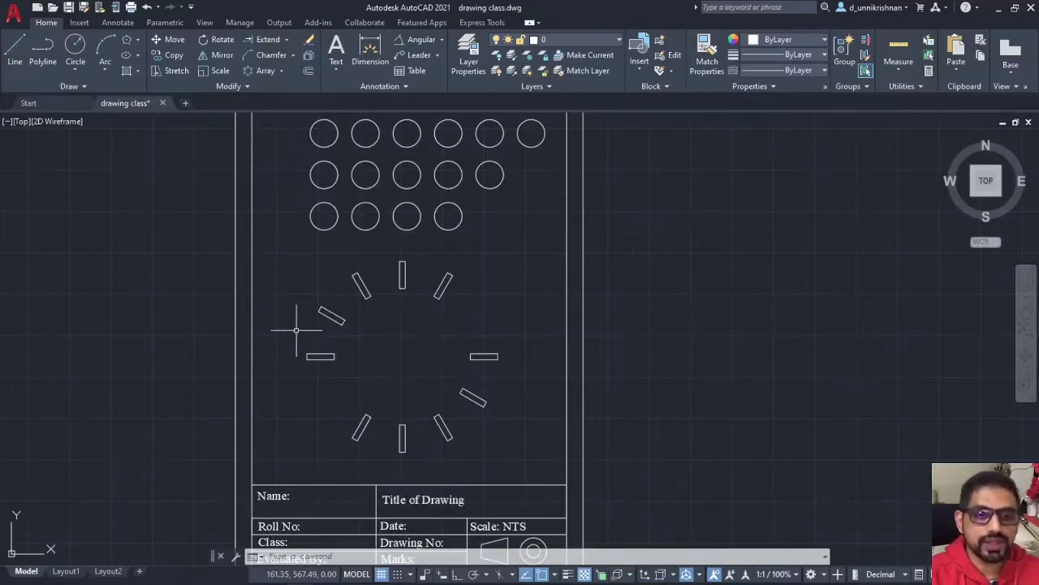
# Write 'Engineering Drawing' as multiline text in a box just above the title block.
pyautogui.click(340, 49)
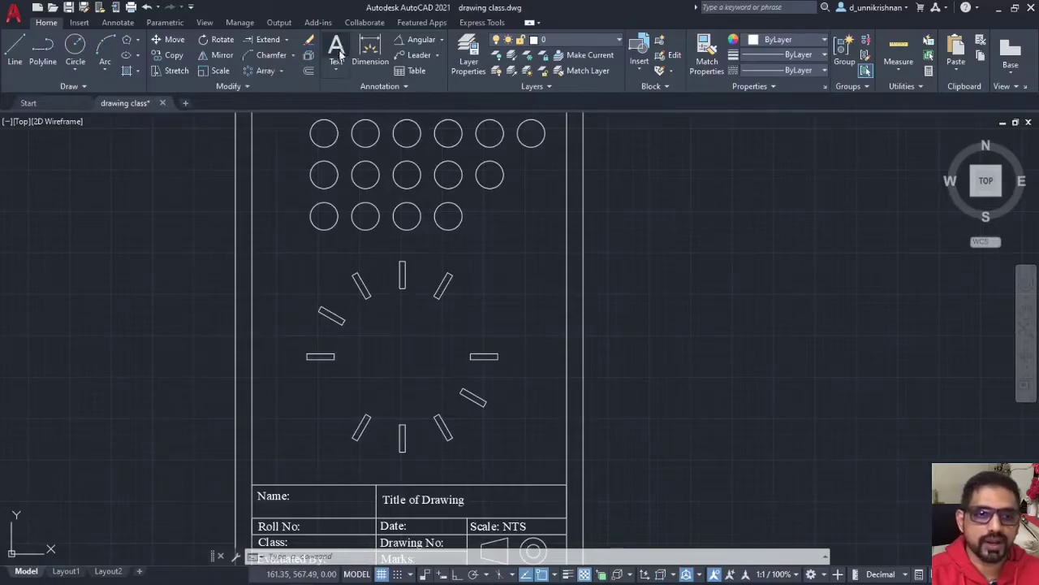
pyautogui.click(272, 438)
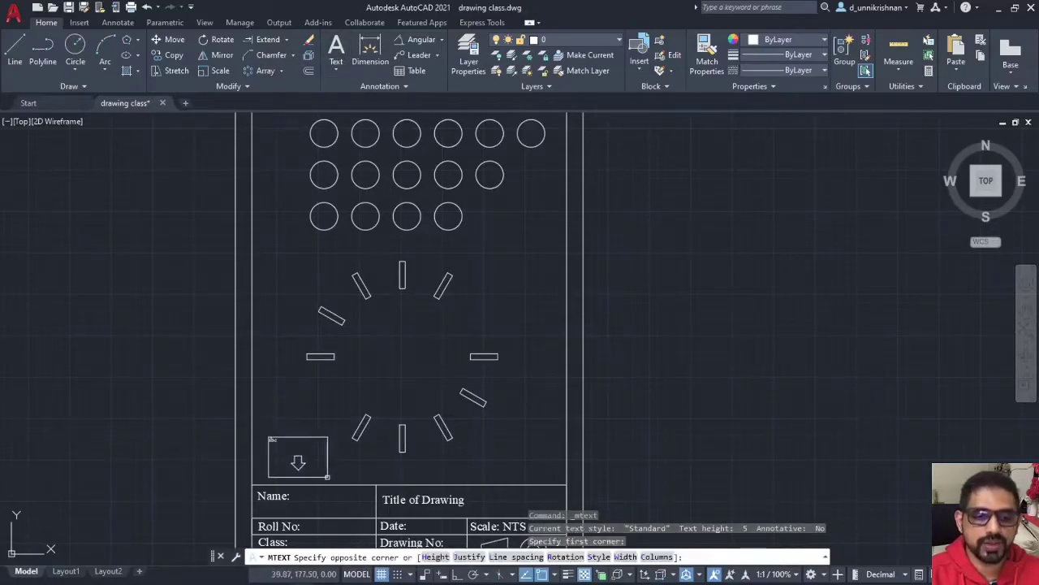
pyautogui.click(342, 473)
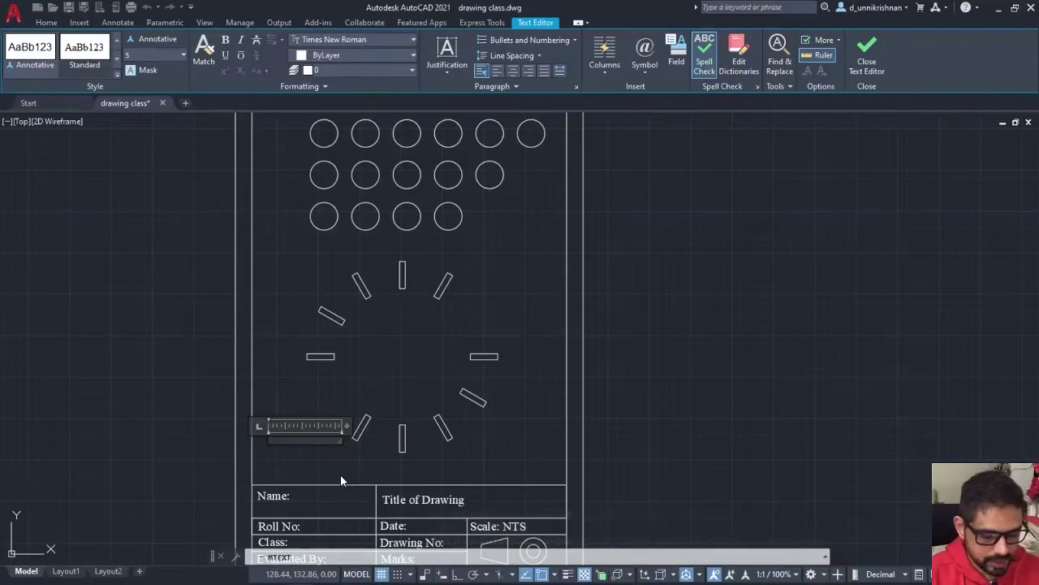
pyautogui.write('Engineering')
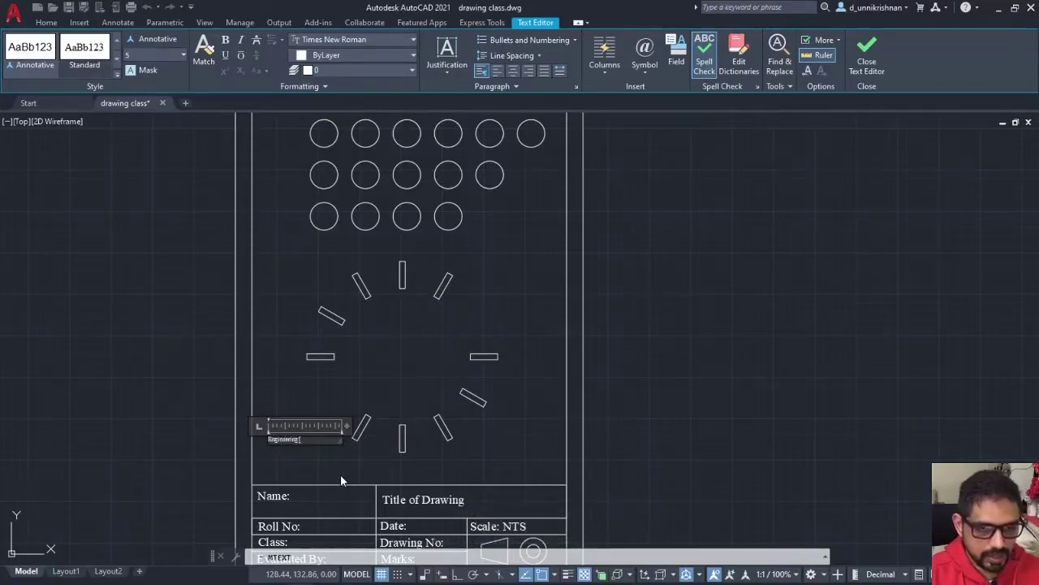
pyautogui.write(' Drawing')
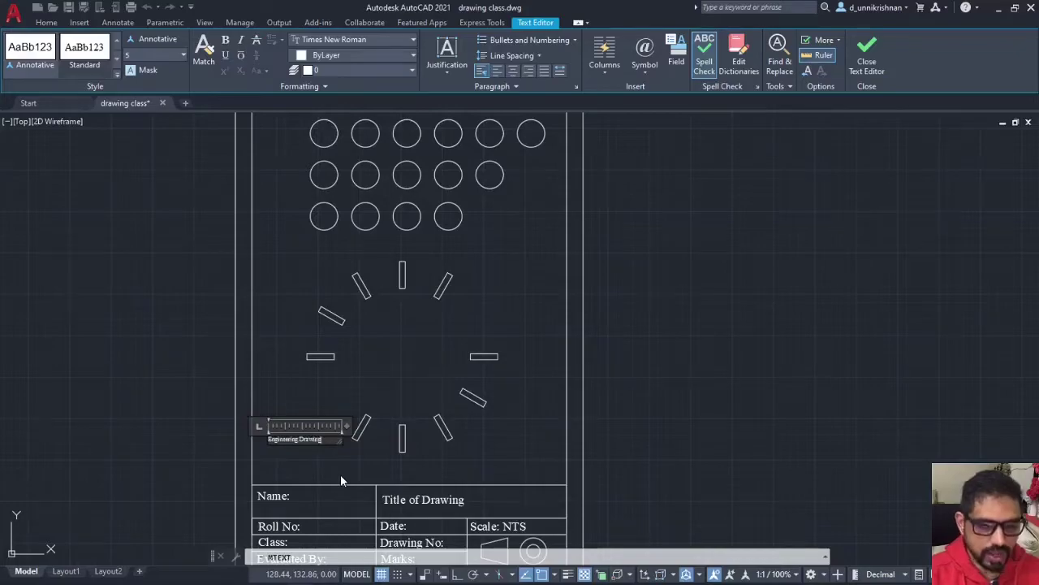
pyautogui.click(332, 471)
pyautogui.scroll(5, 306, 448)
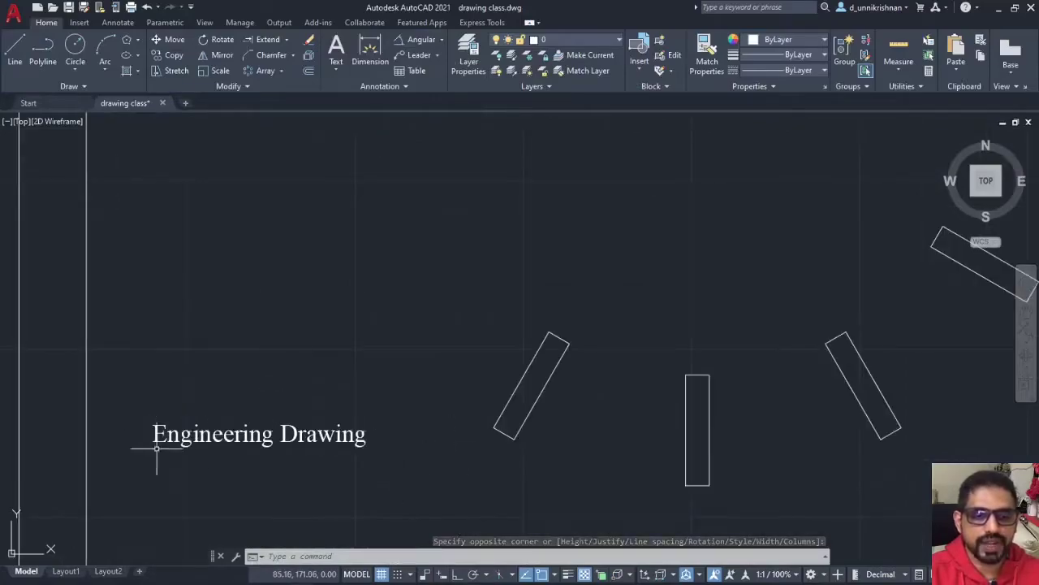
# Add single-line text 'Watch dial' rotated along the edge of the lower-left slanted rectangle.
pyautogui.scroll(-4, 206, 439)
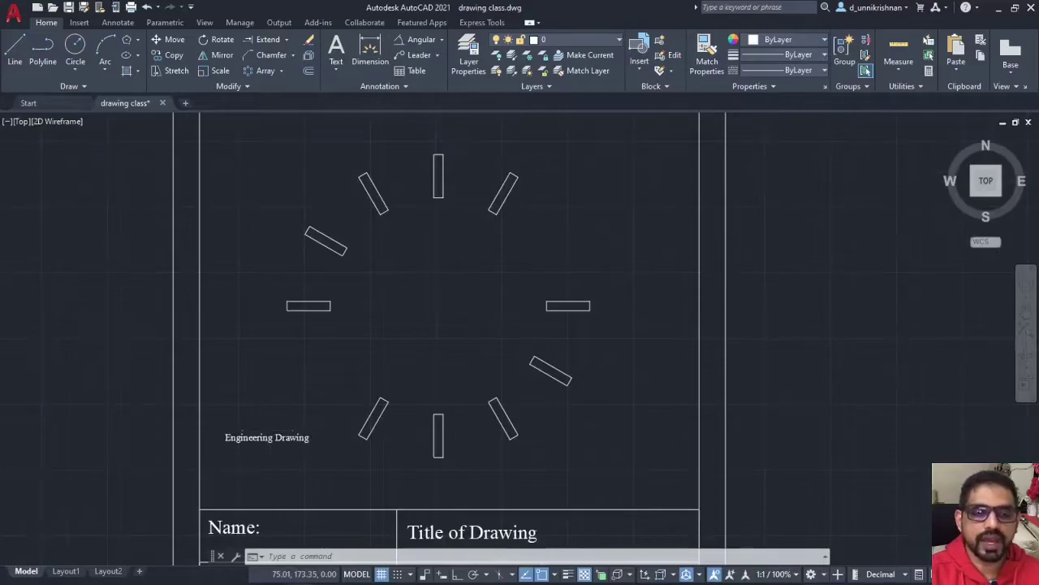
pyautogui.scroll(-2, 268, 433)
pyautogui.scroll(4, 268, 432)
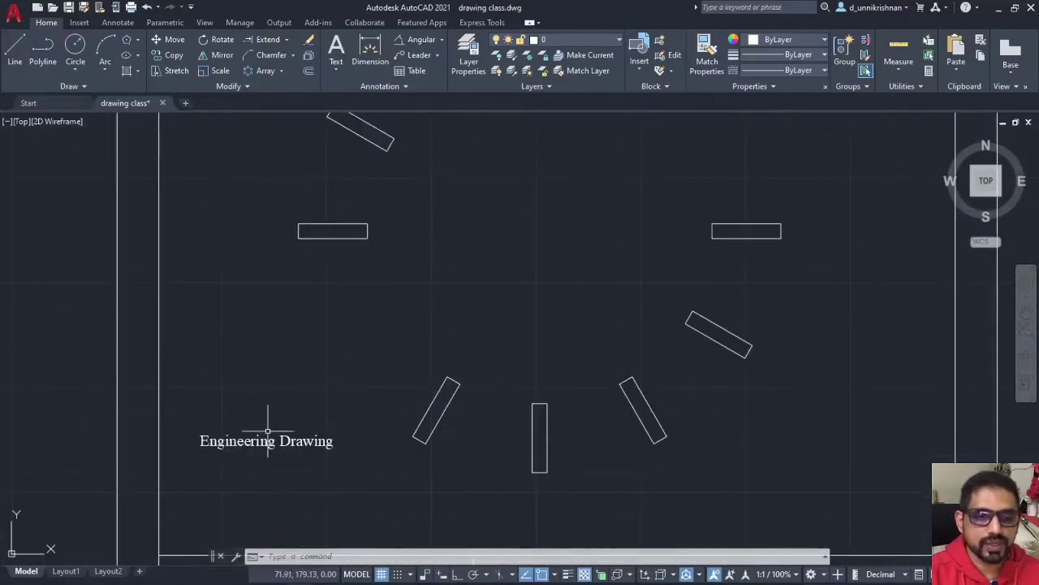
pyautogui.click(335, 63)
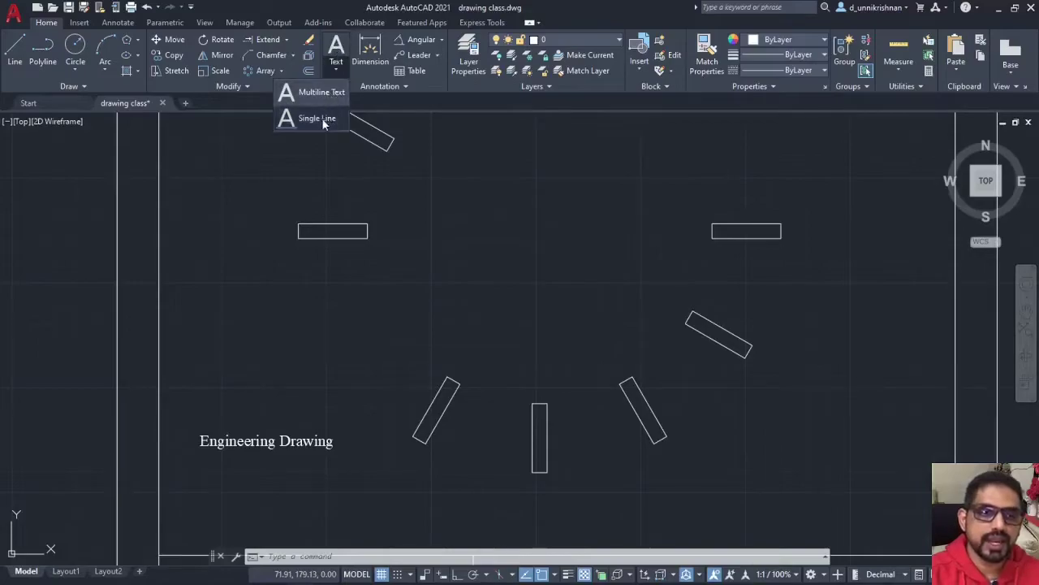
pyautogui.click(322, 118)
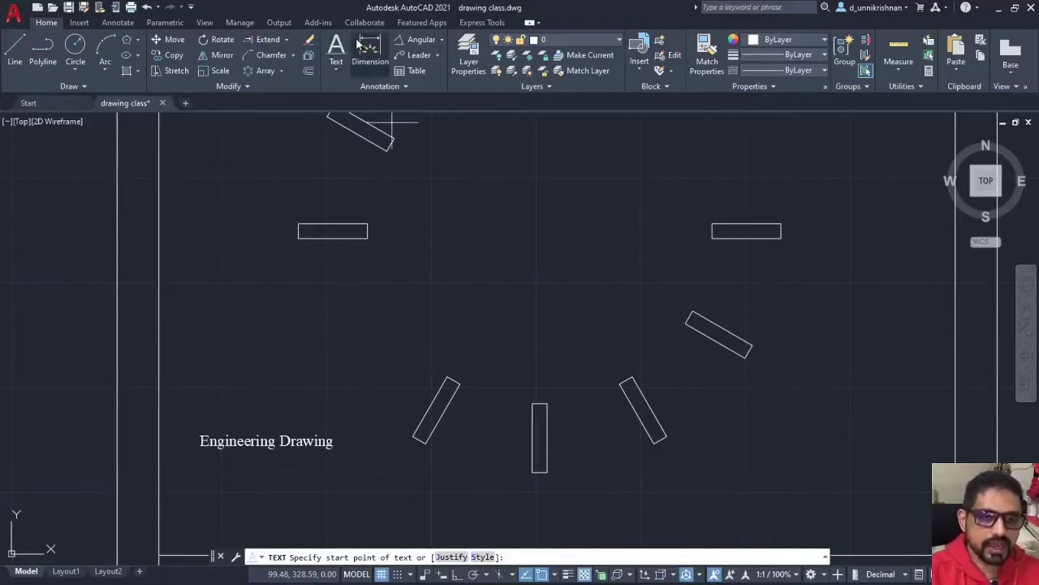
pyautogui.click(336, 67)
pyautogui.click(345, 120)
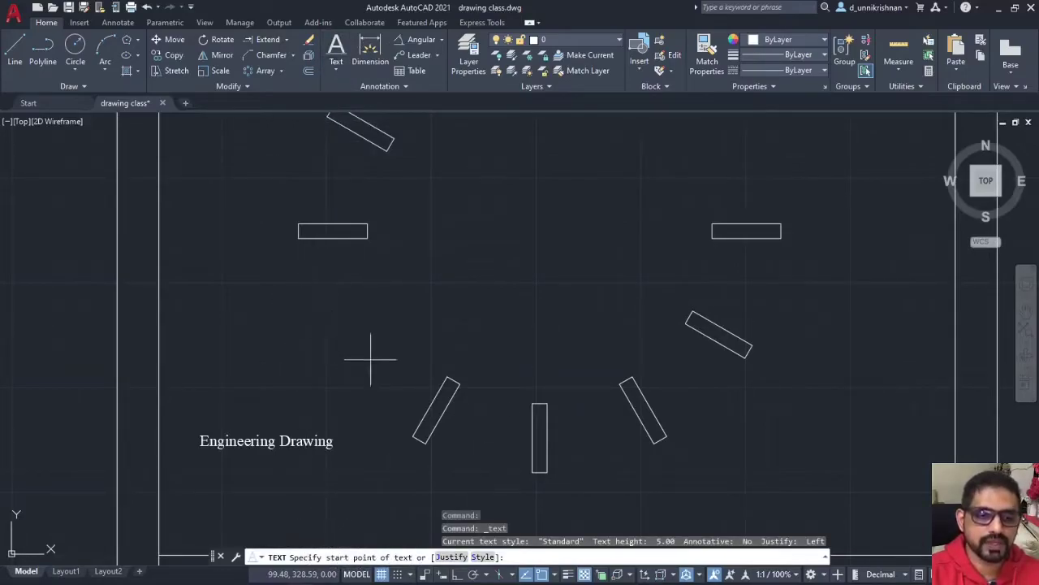
pyautogui.click(415, 436)
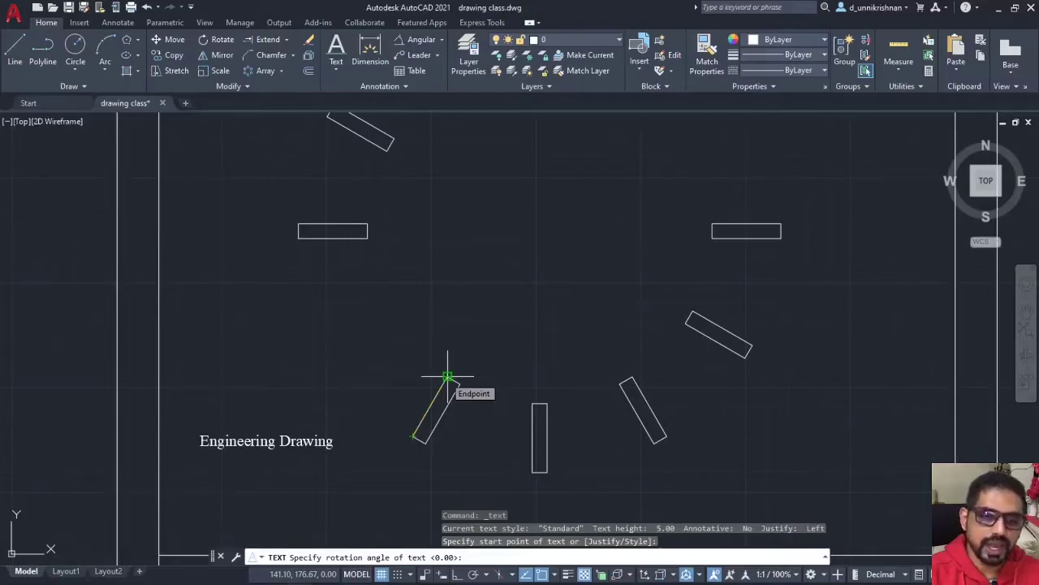
pyautogui.click(448, 376)
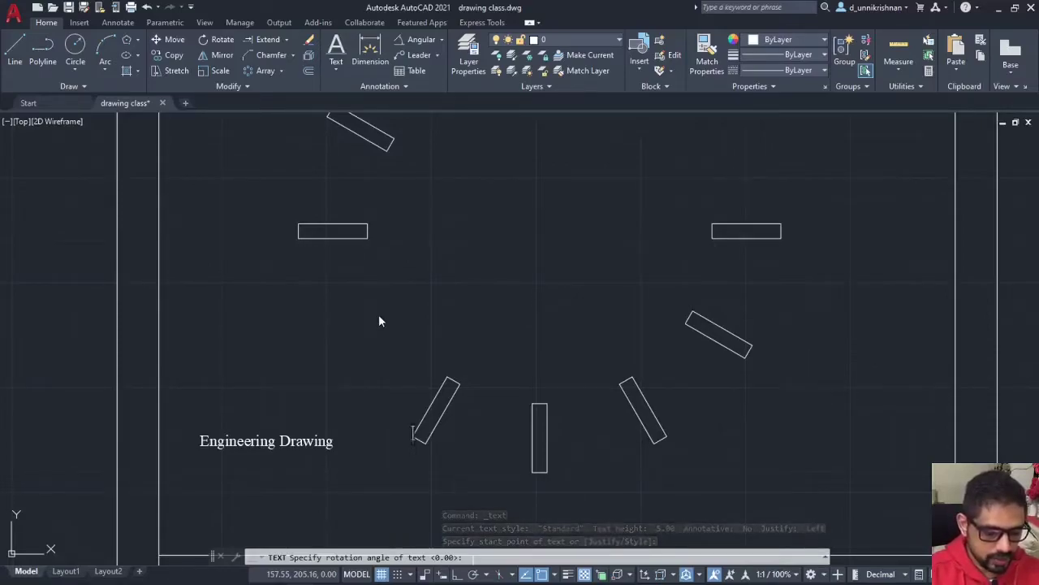
pyautogui.write('Watch')
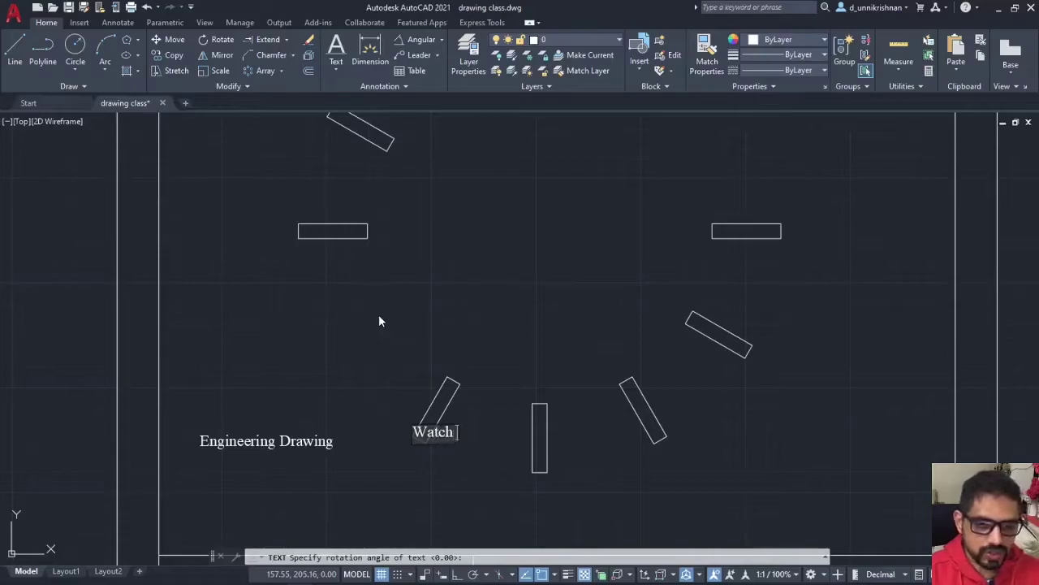
pyautogui.write(' dial')
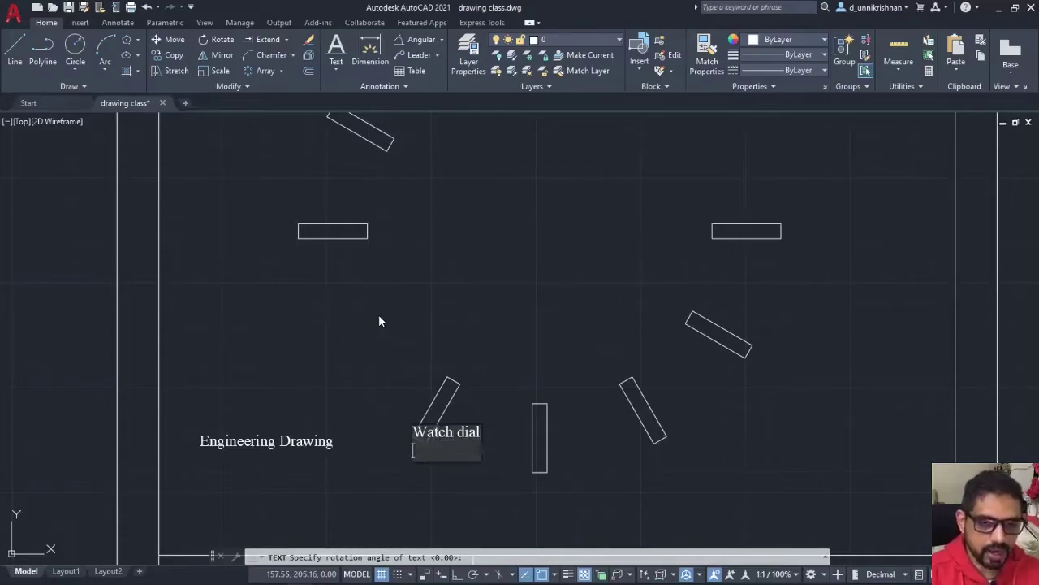
pyautogui.click(424, 471)
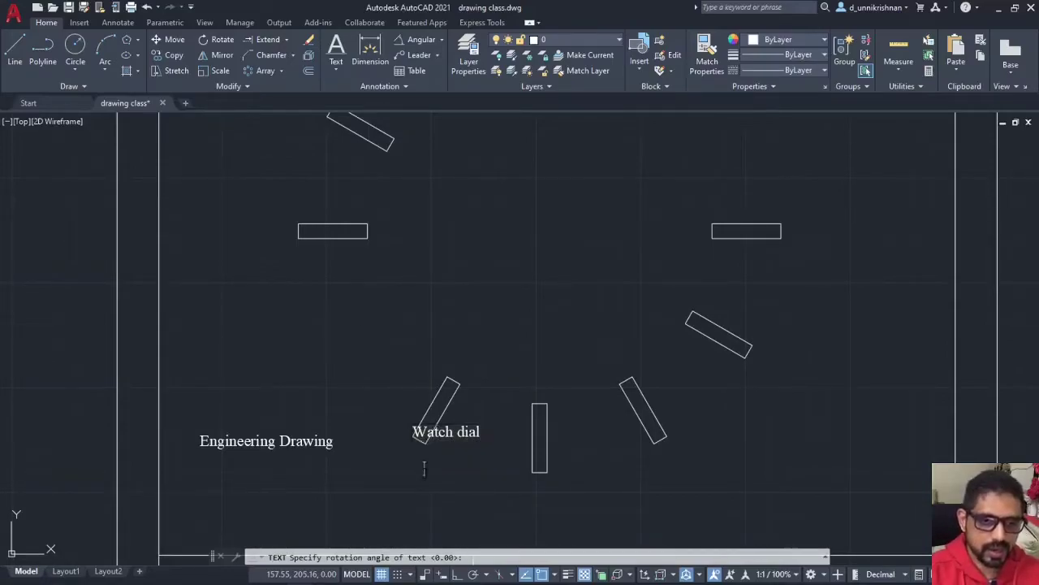
pyautogui.write('60')
pyautogui.press('Return')
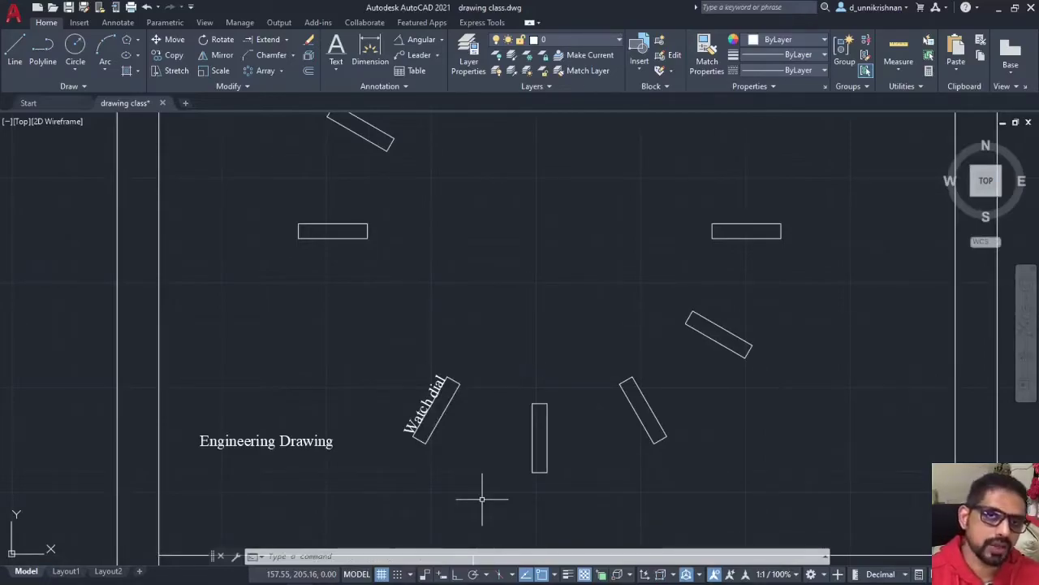
# Delete the Watch dial label, then expand the Annotation panel's style settings.
pyautogui.click(423, 404)
pyautogui.press('Delete')
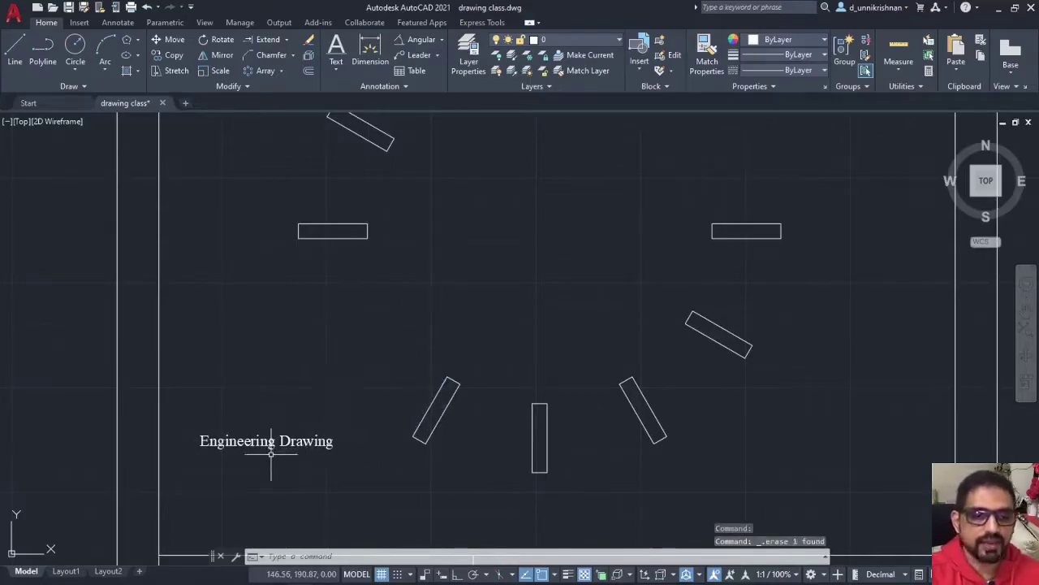
pyautogui.click(336, 66)
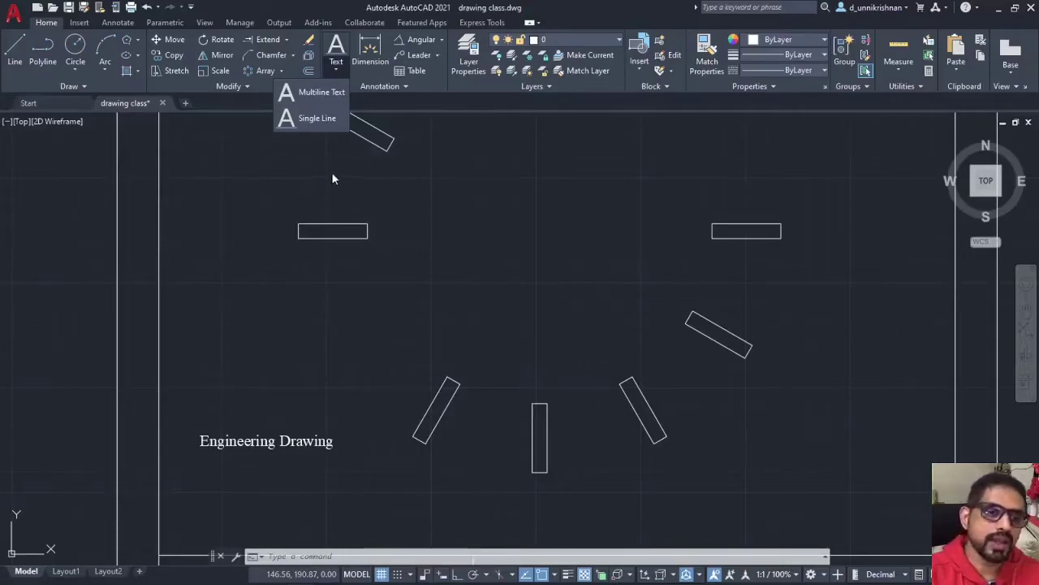
pyautogui.click(318, 95)
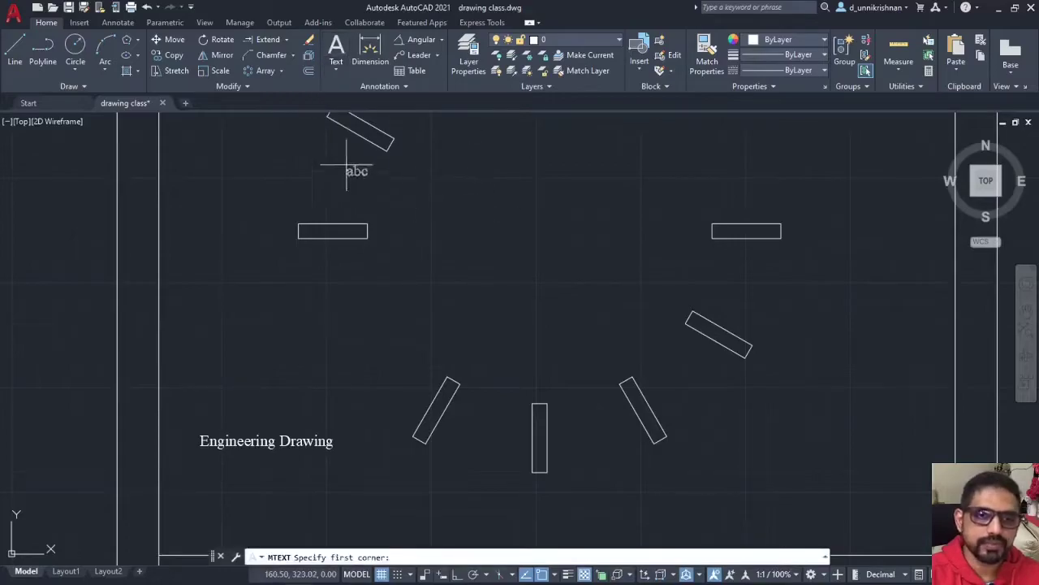
pyautogui.press('Escape')
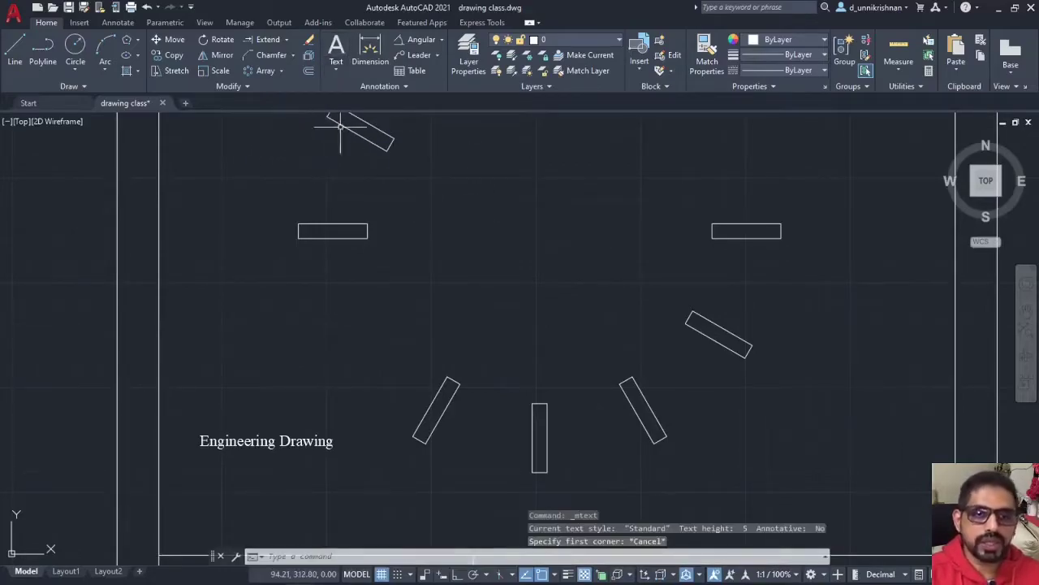
pyautogui.click(369, 91)
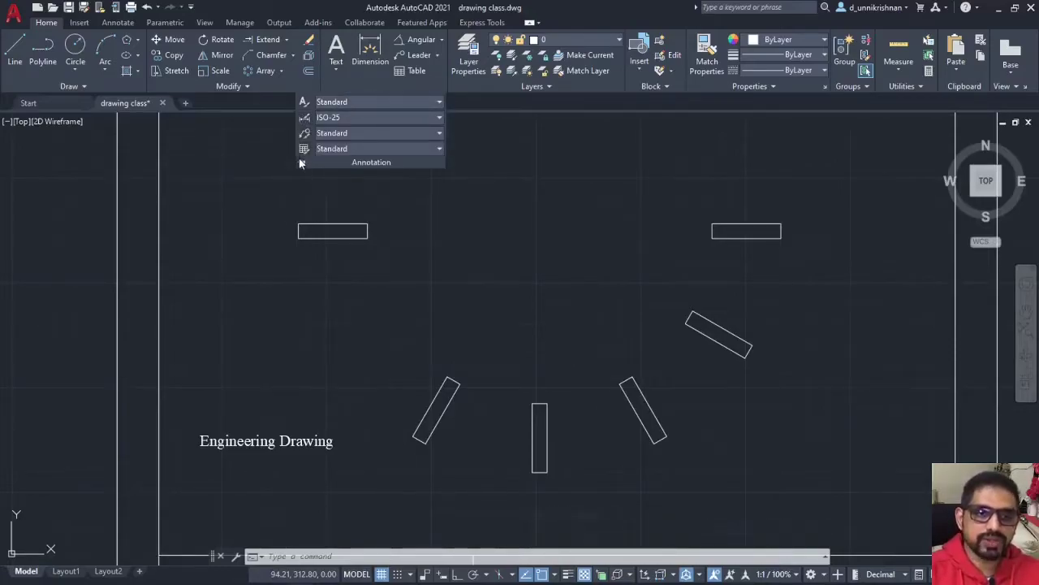
# Open the Dimension Style Manager and select the Standard style.
pyautogui.click(309, 116)
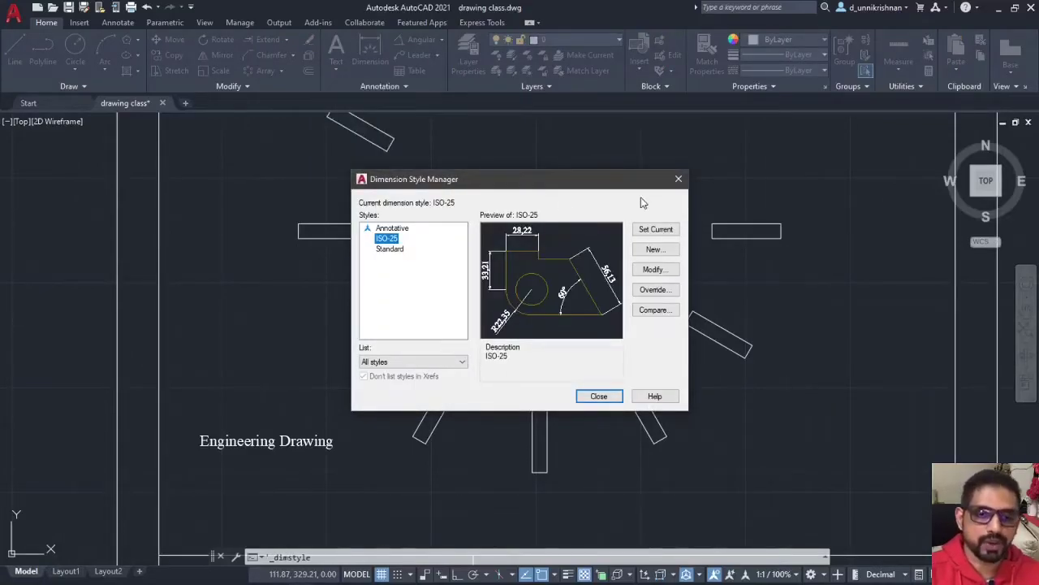
pyautogui.click(382, 249)
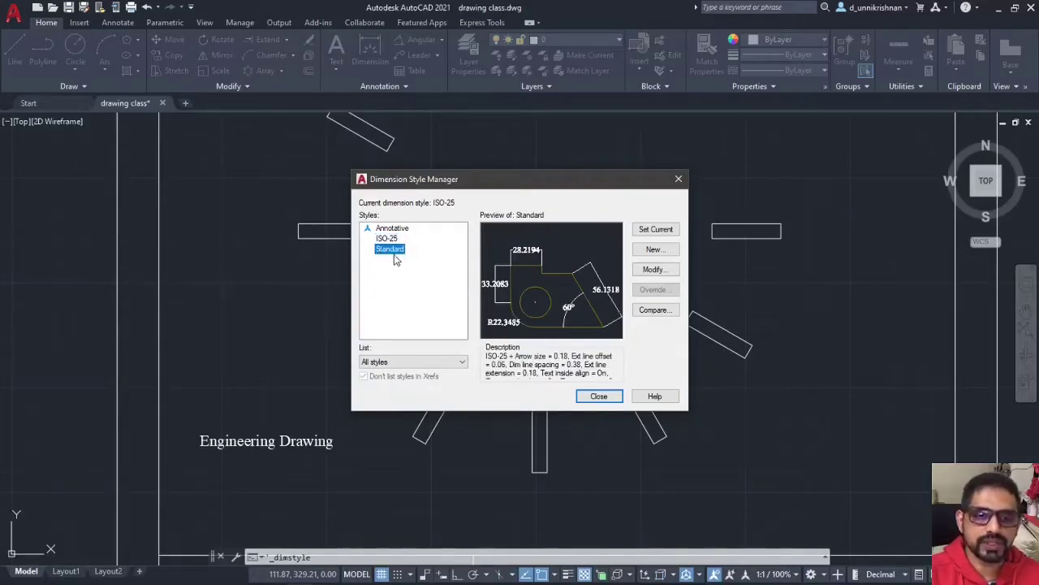
# Modify Standard's extension lines: offset from origin 1, extend beyond dimension lines 5.
pyautogui.click(654, 270)
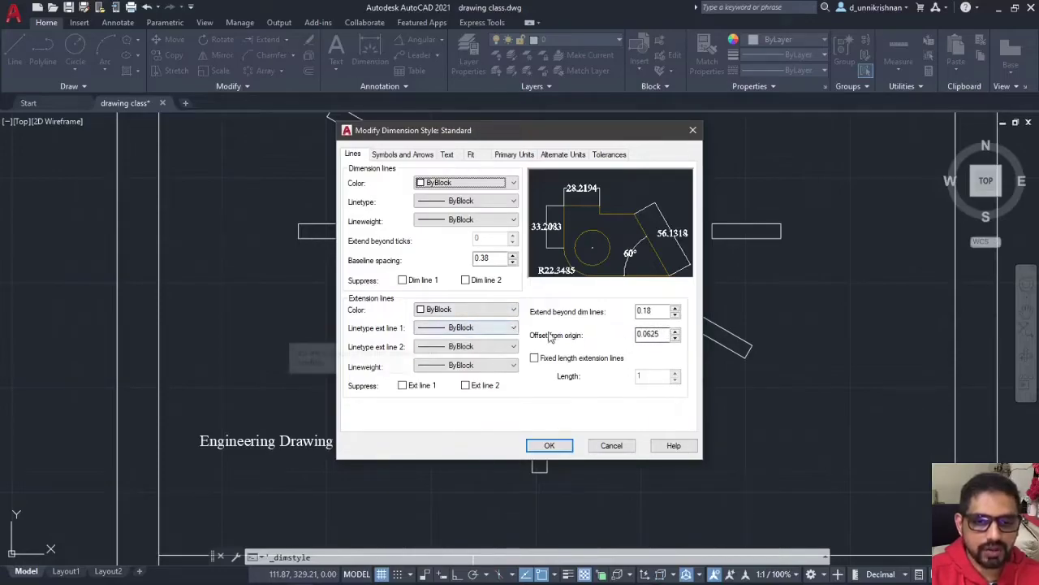
pyautogui.doubleClick(645, 334)
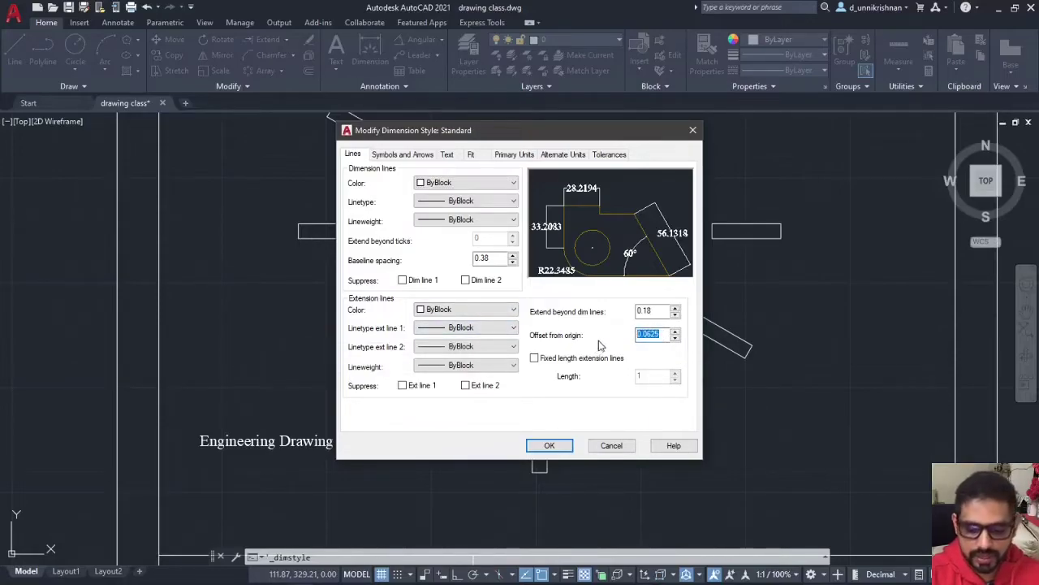
pyautogui.write('1')
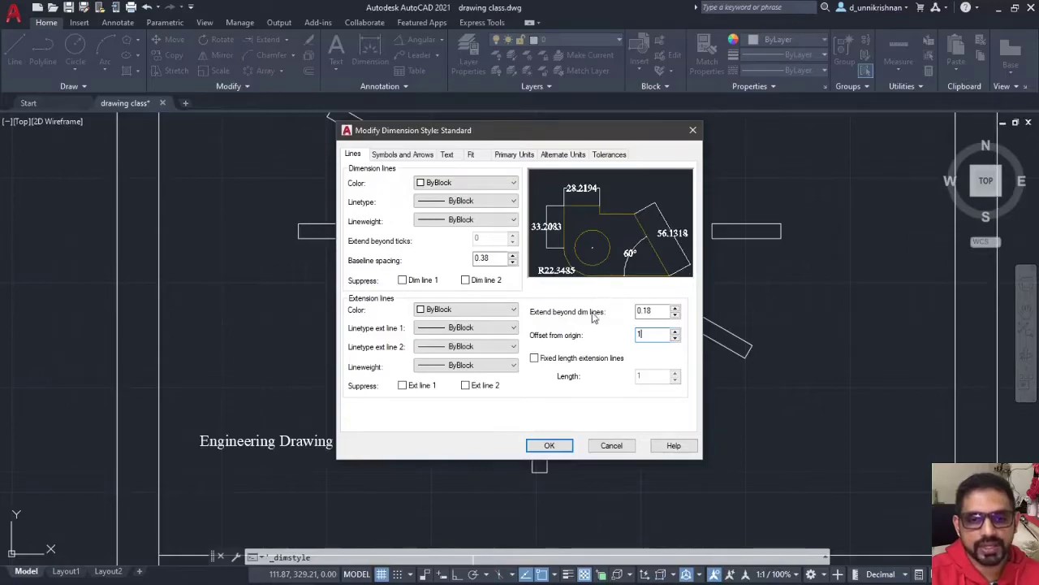
pyautogui.doubleClick(650, 311)
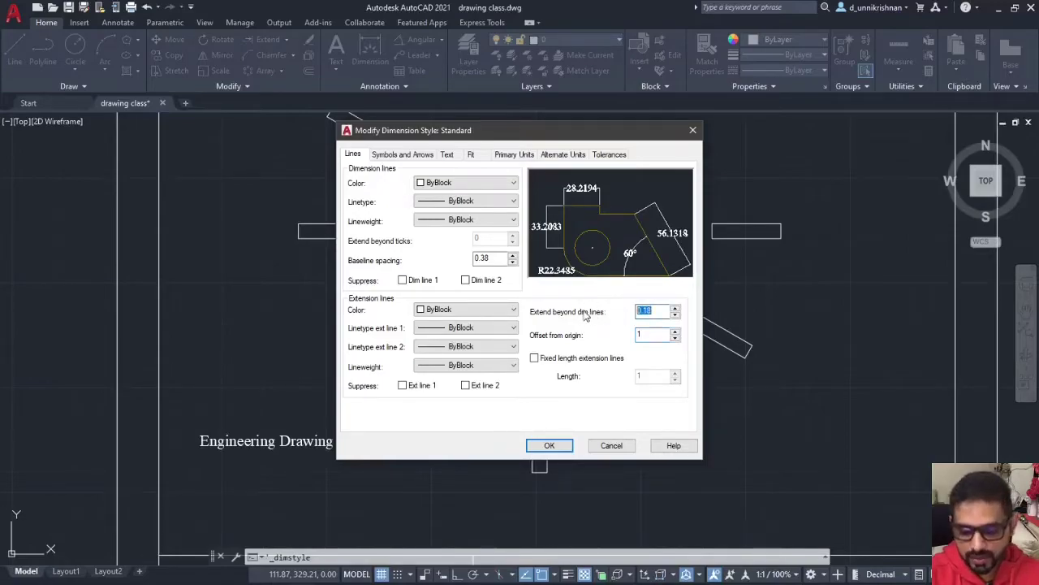
pyautogui.write('5')
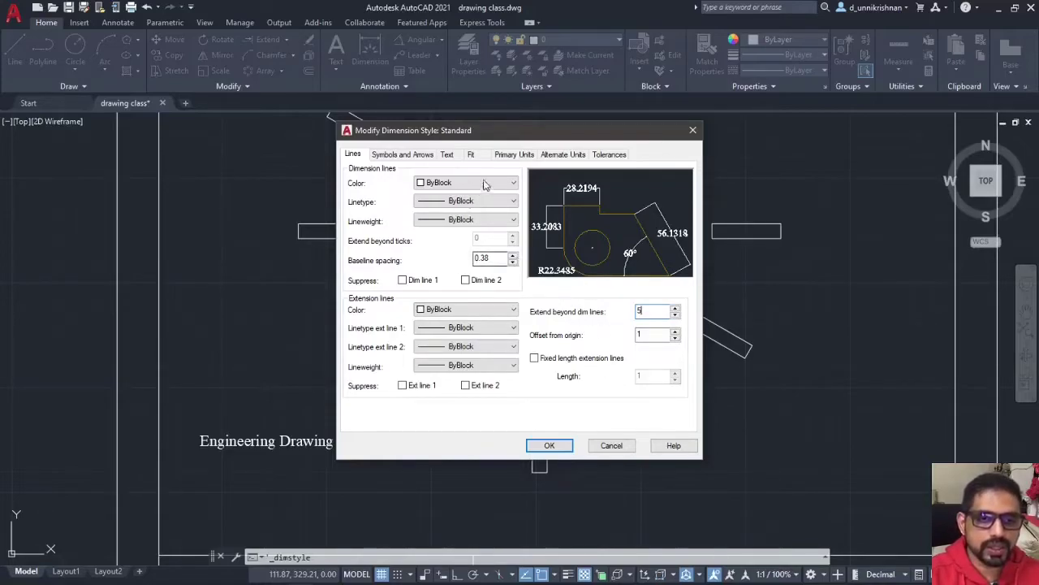
# Change the Standard dimension style's arrow size from 0.18 to 3.
pyautogui.click(395, 156)
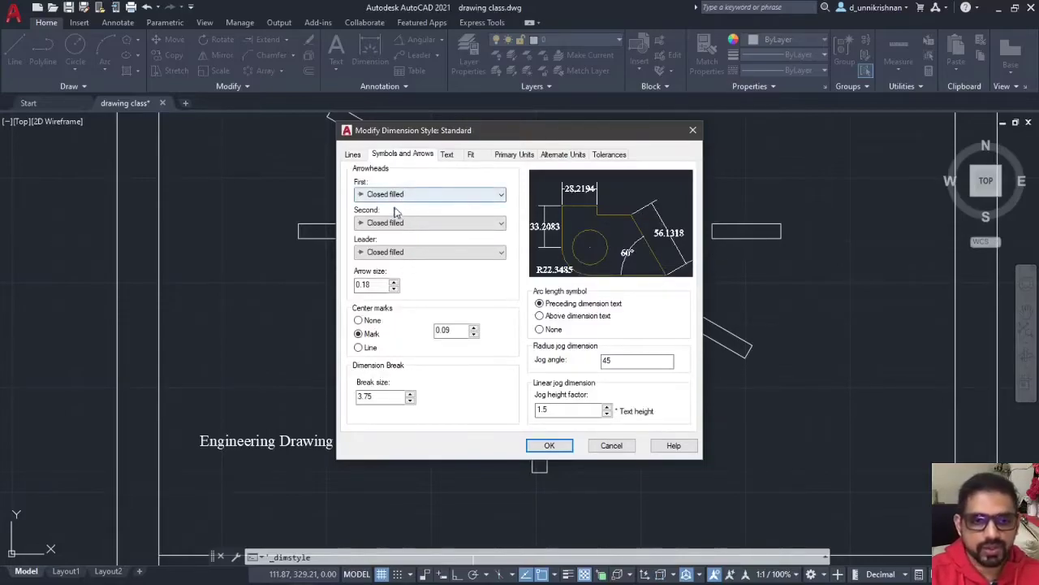
pyautogui.doubleClick(373, 285)
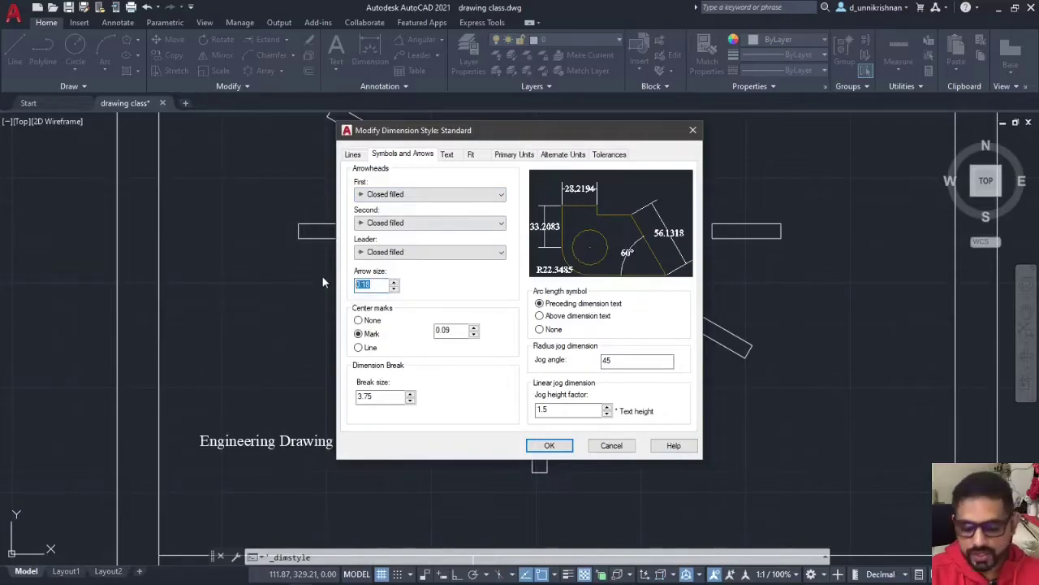
pyautogui.write('3')
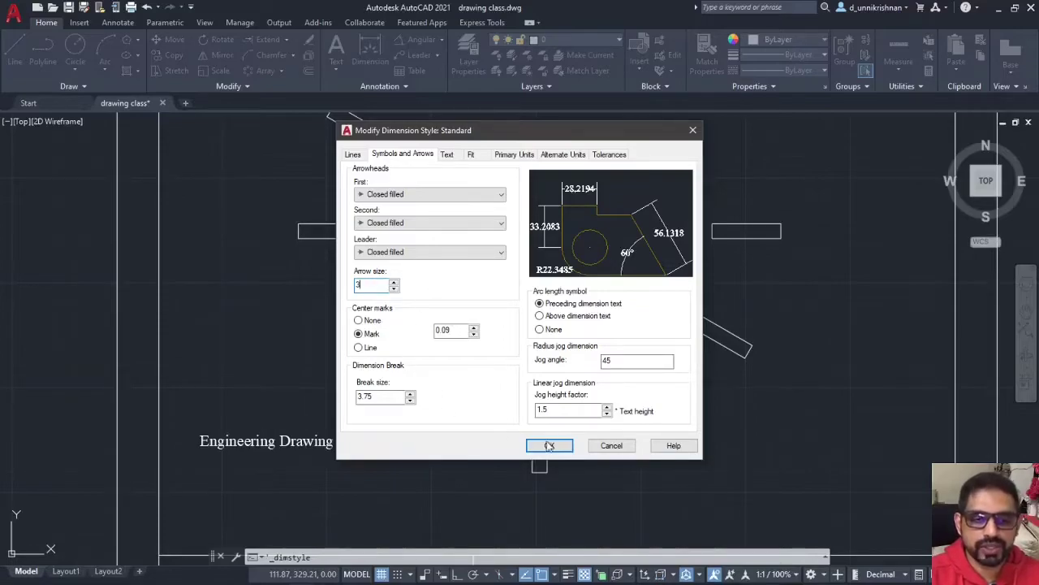
# Set the dimension text alignment to ISO standard, leaving the text style unchanged.
pyautogui.click(448, 155)
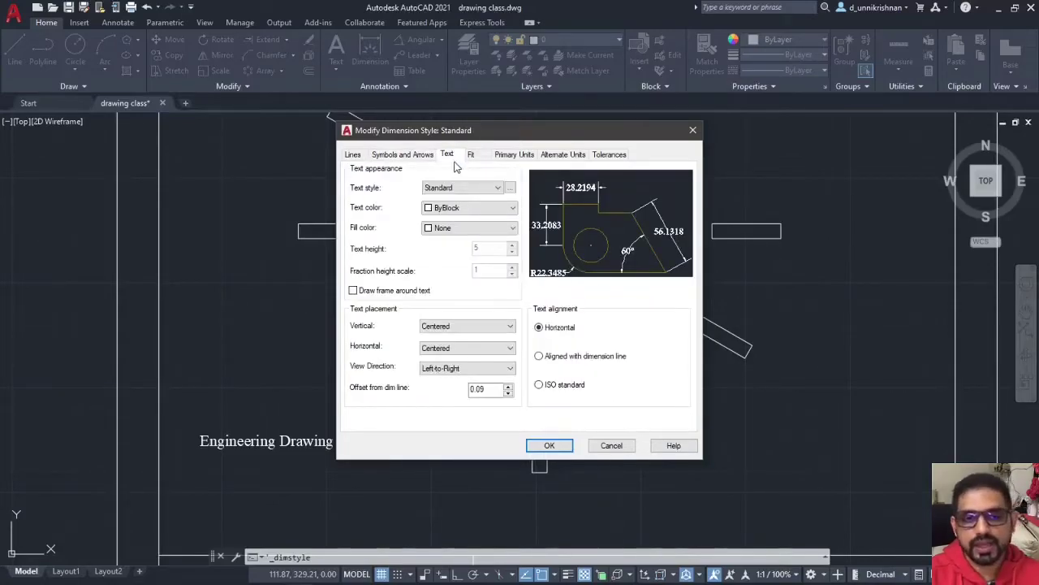
pyautogui.click(511, 188)
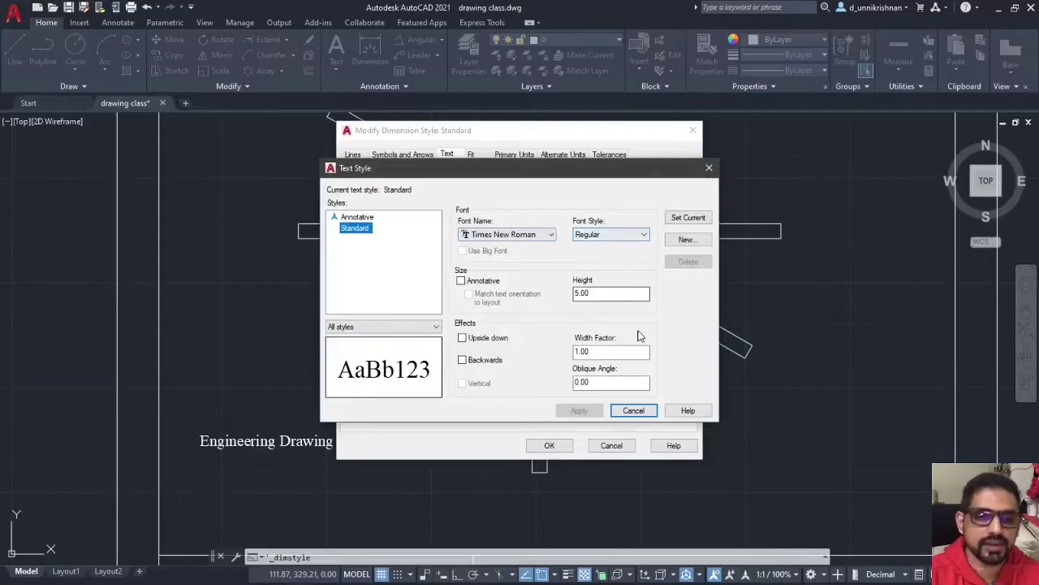
pyautogui.click(634, 410)
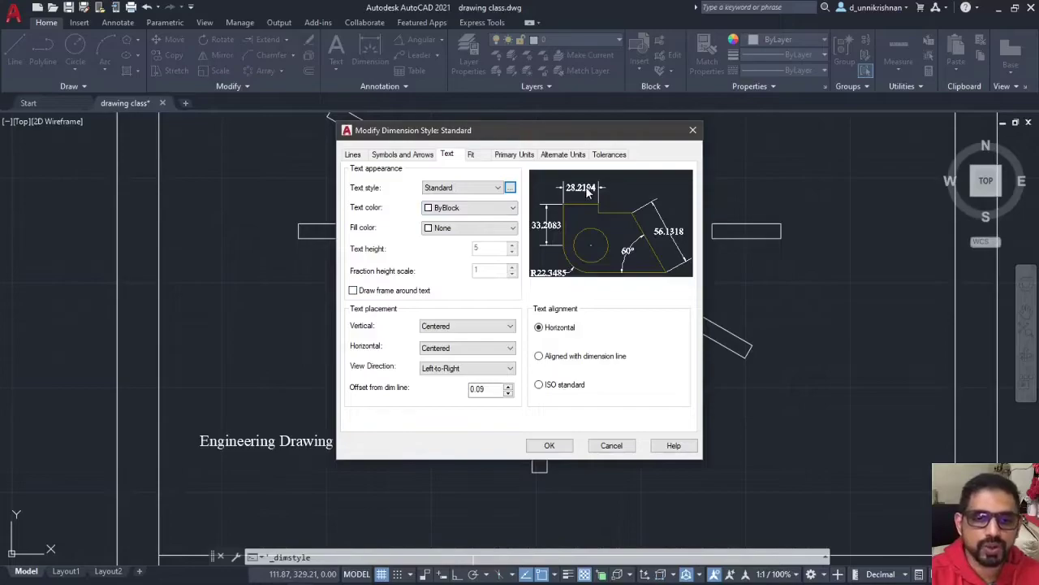
pyautogui.click(541, 359)
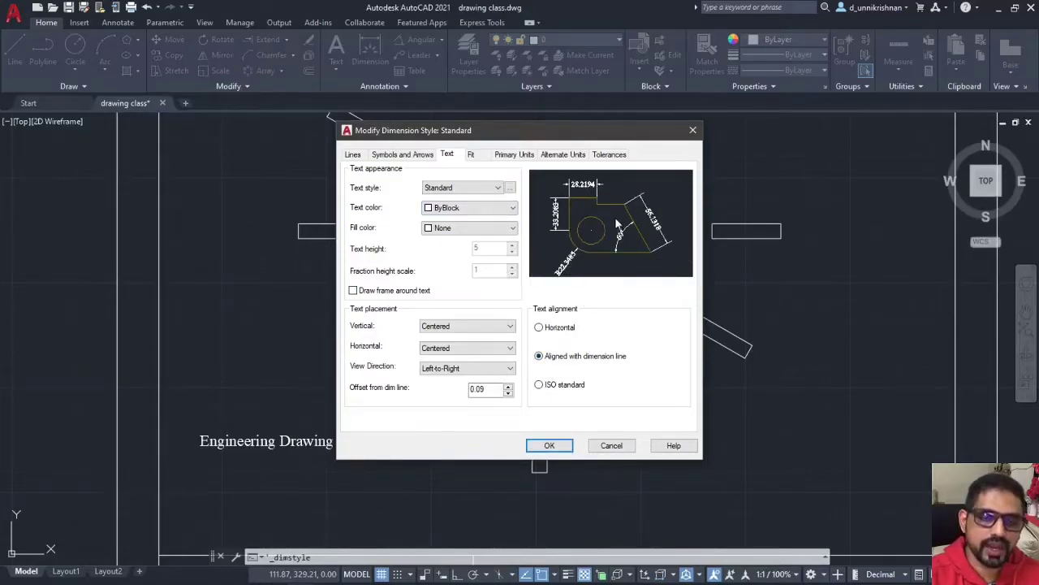
pyautogui.click(538, 327)
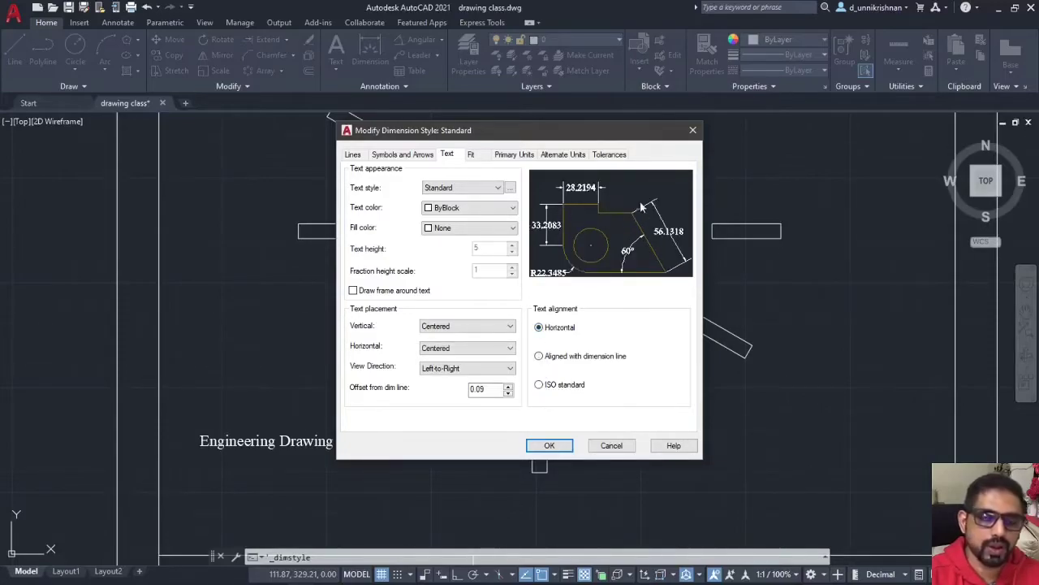
pyautogui.click(540, 385)
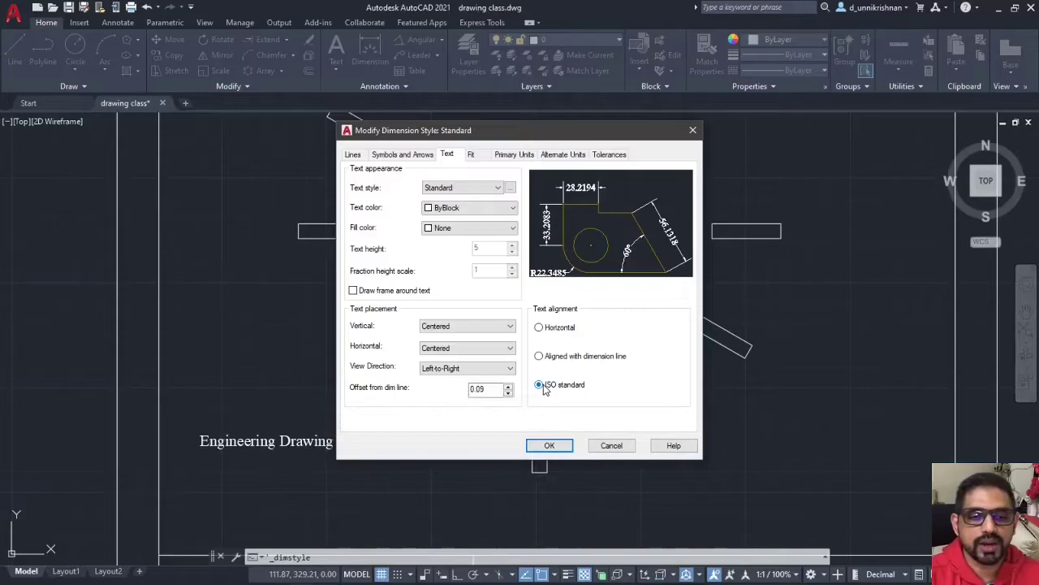
# Place dimension text Centered and Above, offset 1 from the dimension line.
pyautogui.click(503, 350)
pyautogui.click(497, 344)
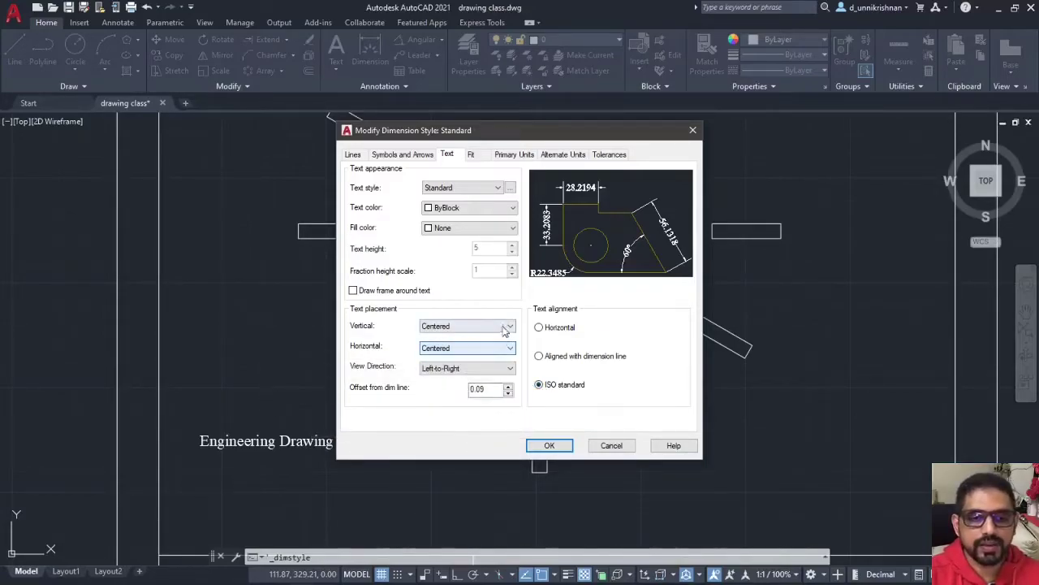
pyautogui.click(505, 327)
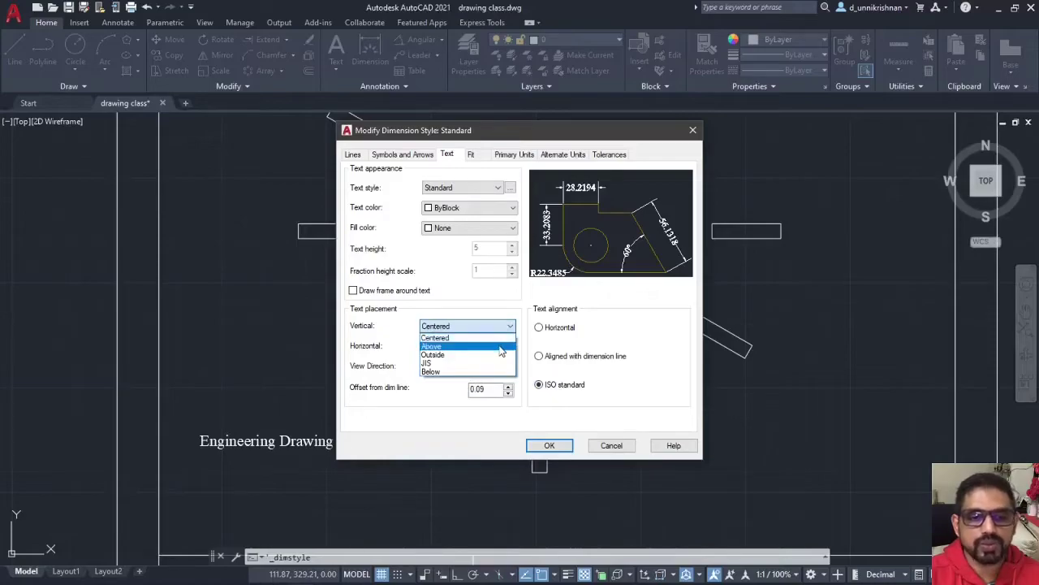
pyautogui.click(501, 347)
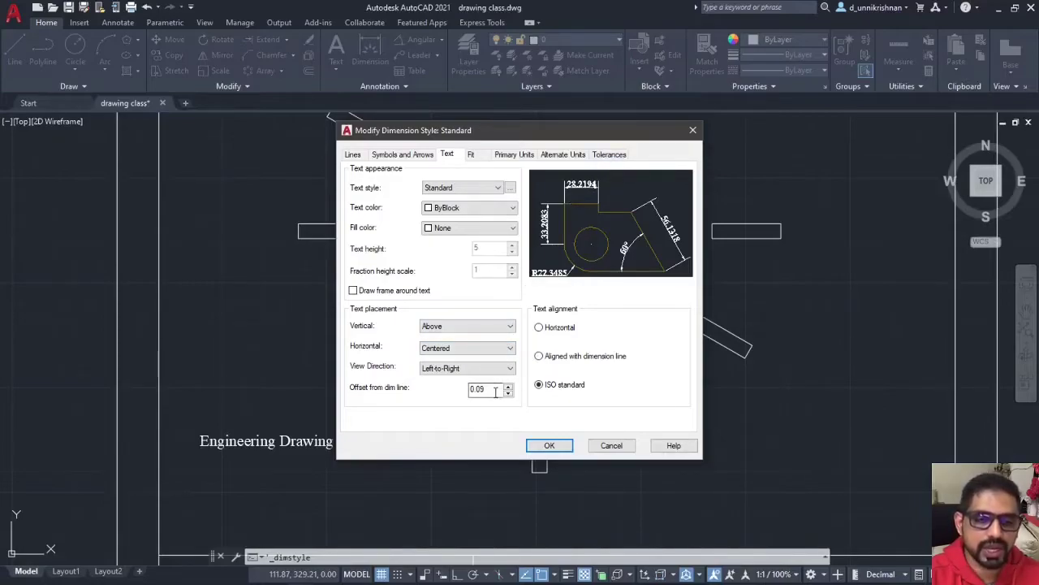
pyautogui.moveTo(495, 390); pyautogui.dragTo(456, 393)
pyautogui.write('1')
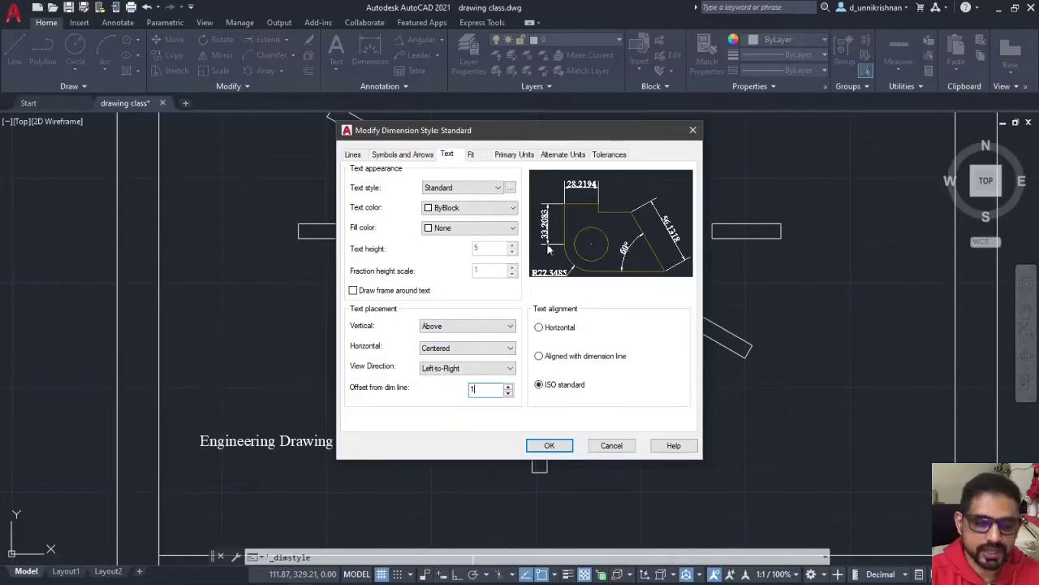
pyautogui.click(475, 387)
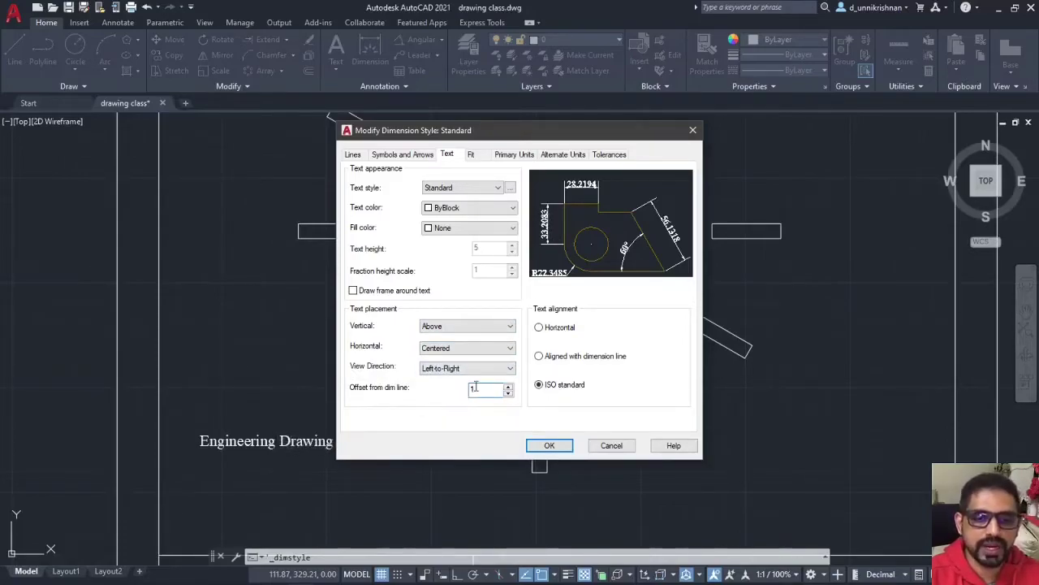
# Set Standard's primary units precision to 0.00, keeping Period as decimal separator.
pyautogui.click(515, 154)
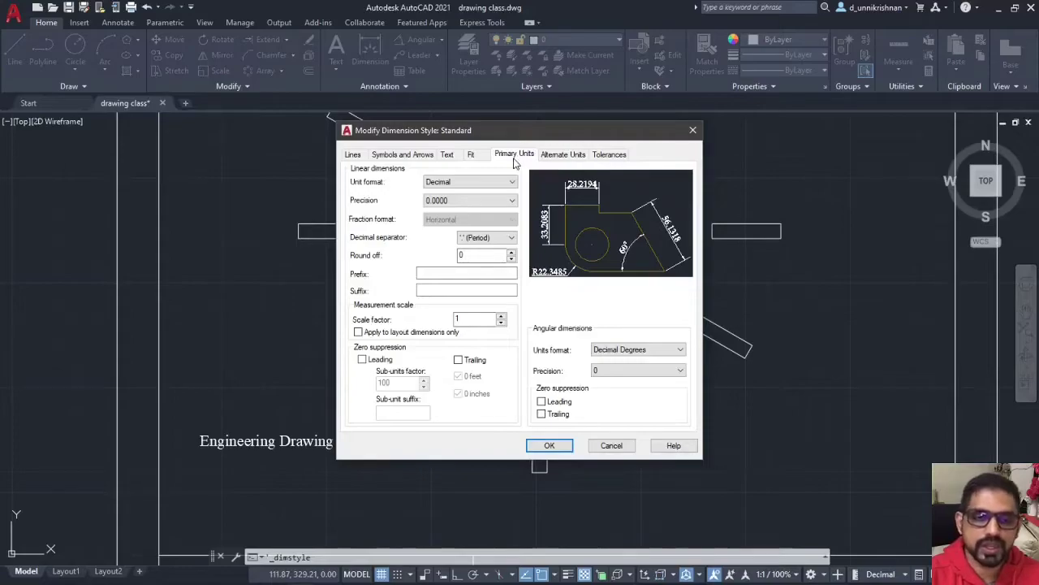
pyautogui.click(512, 200)
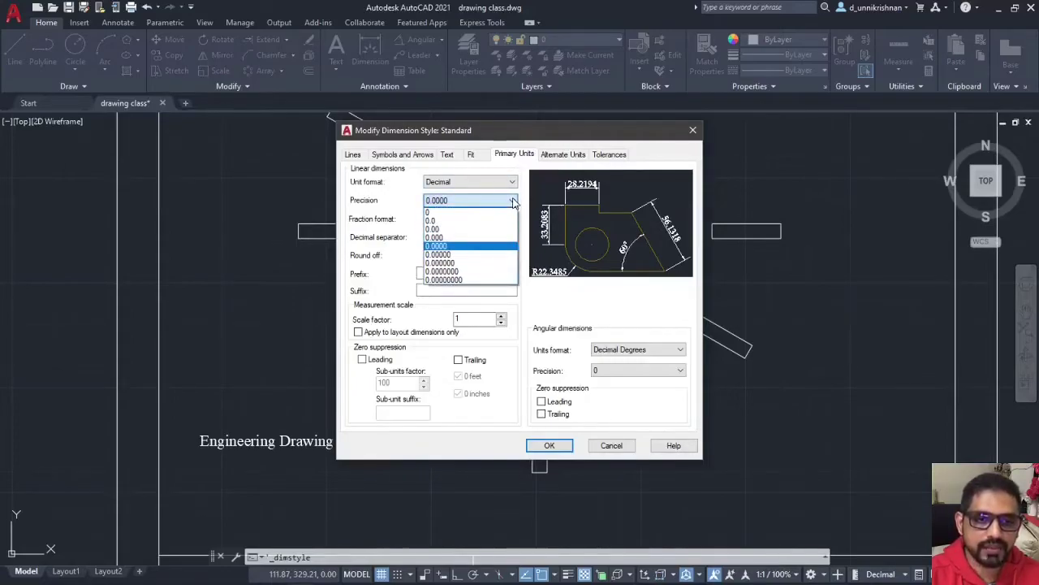
pyautogui.click(447, 229)
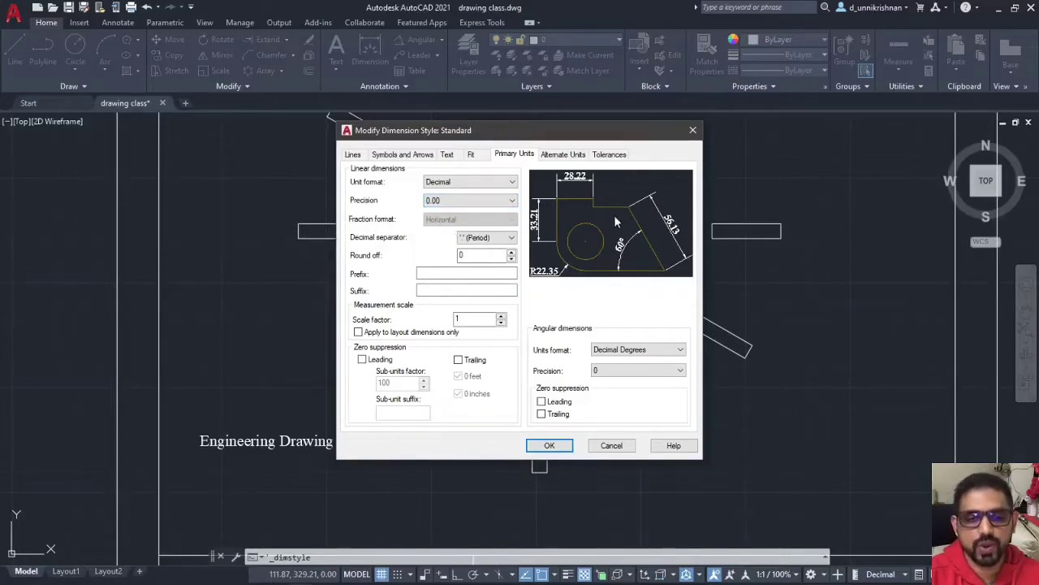
pyautogui.click(492, 241)
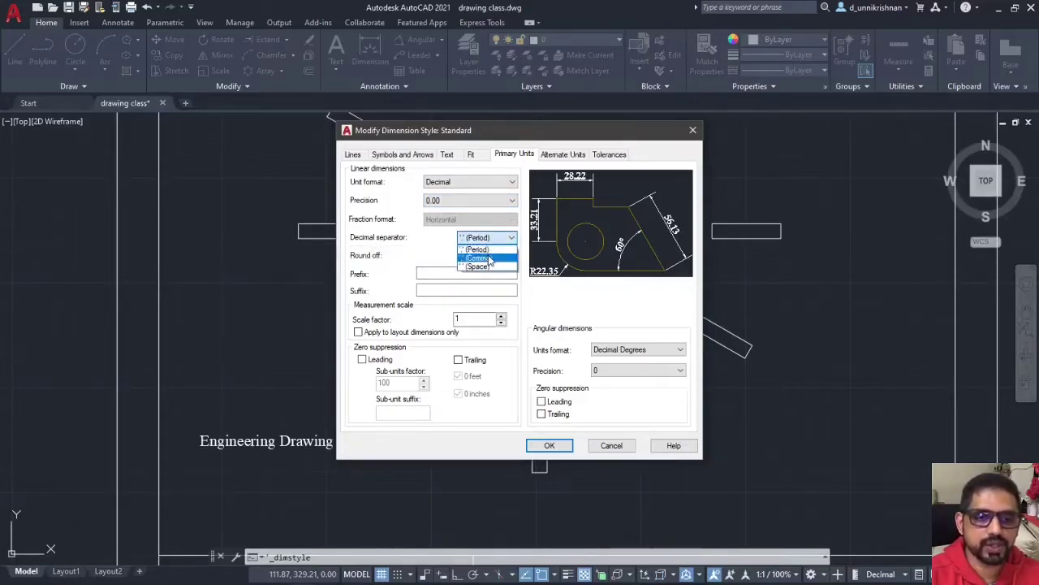
pyautogui.click(489, 248)
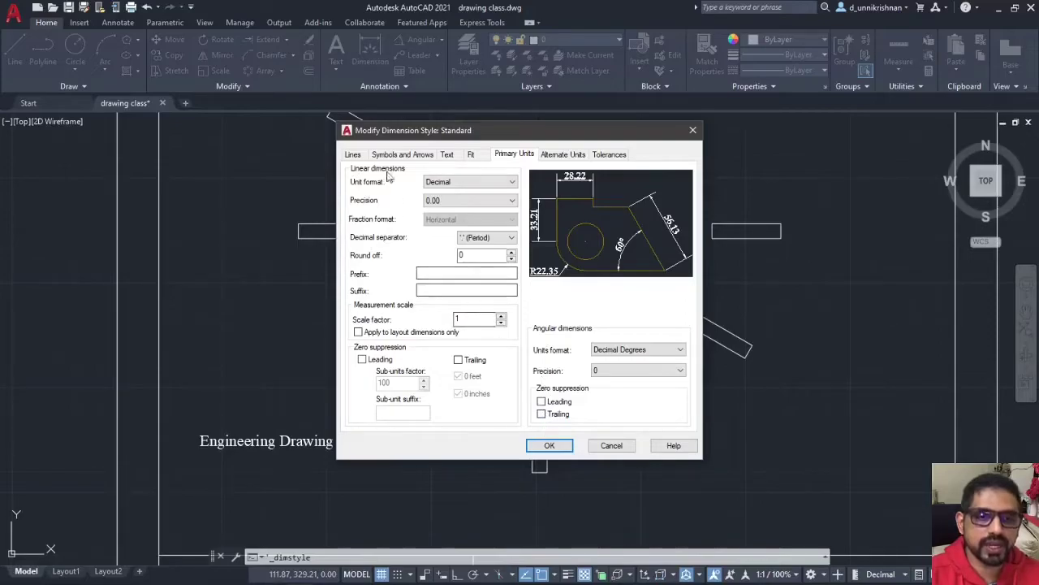
# Set ISO-standard text alignment with text above the line, and keep 0.00 primary unit precision.
pyautogui.click(353, 154)
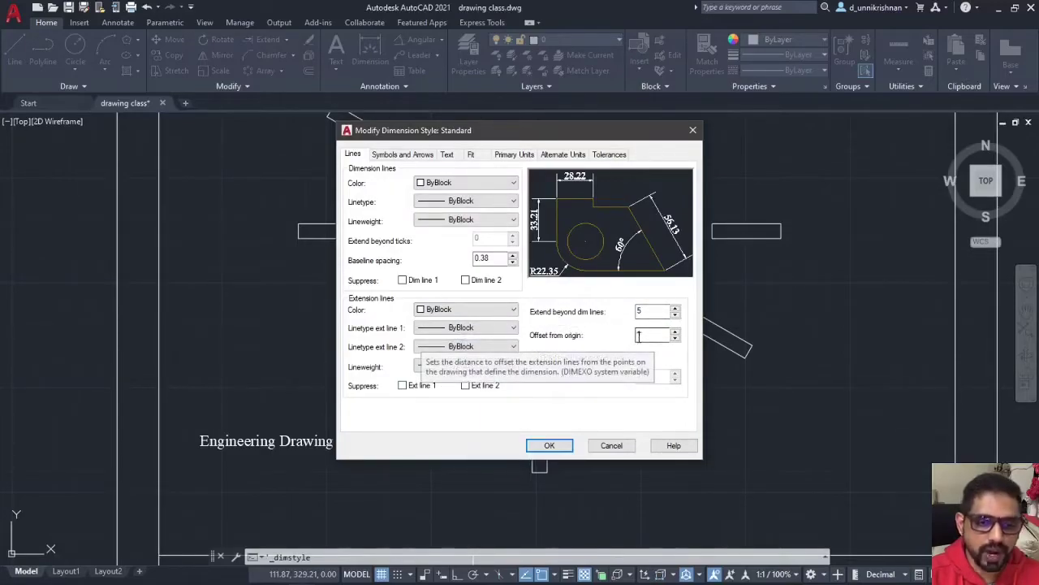
pyautogui.click(419, 156)
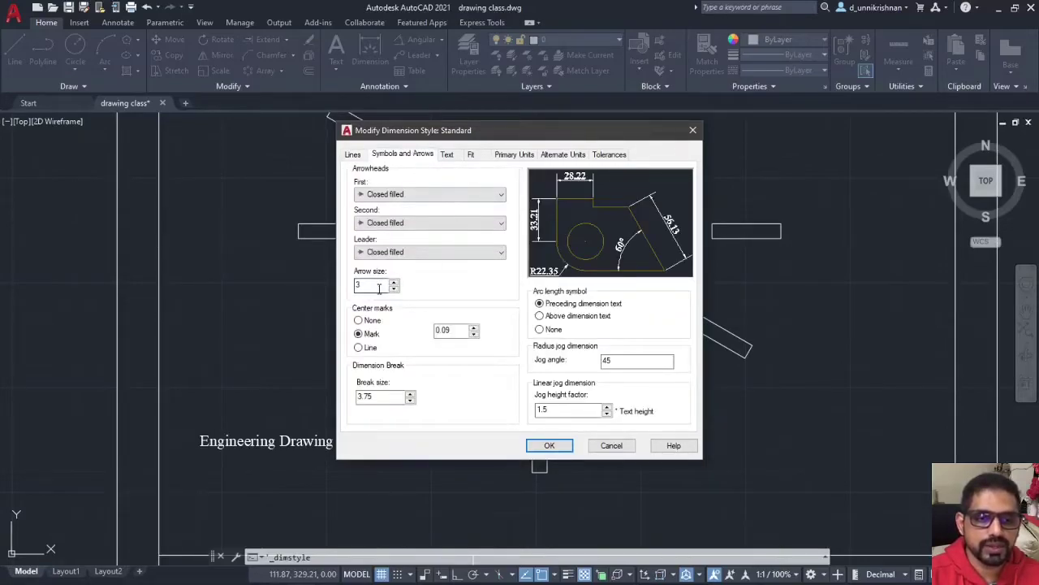
pyautogui.click(448, 155)
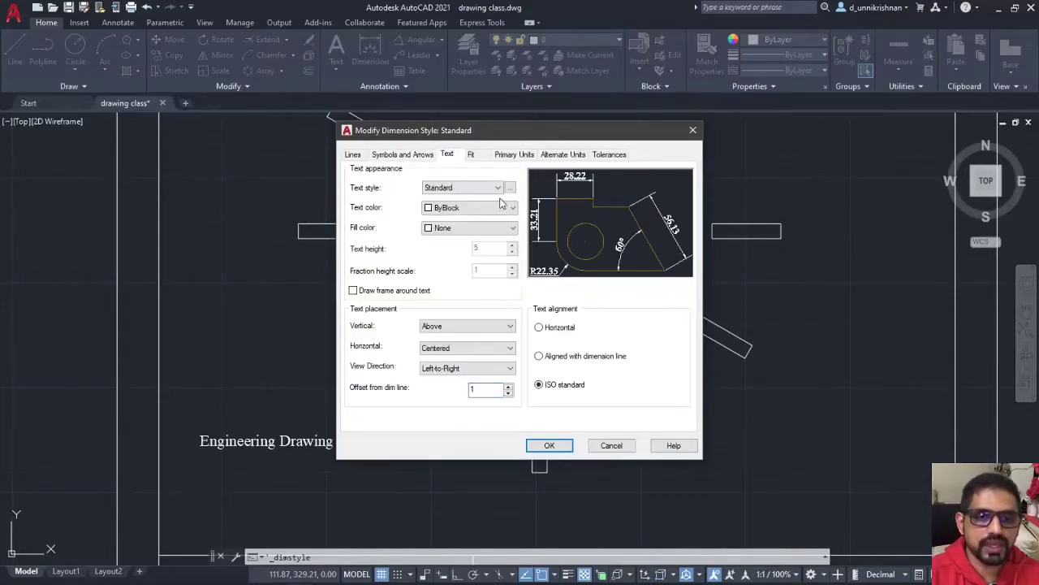
pyautogui.click(539, 385)
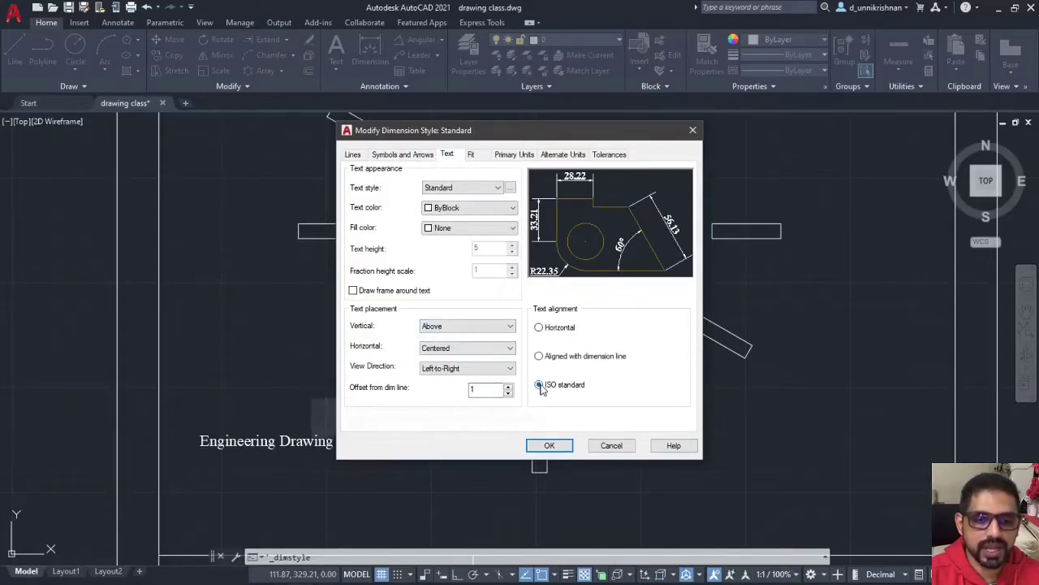
pyautogui.click(510, 327)
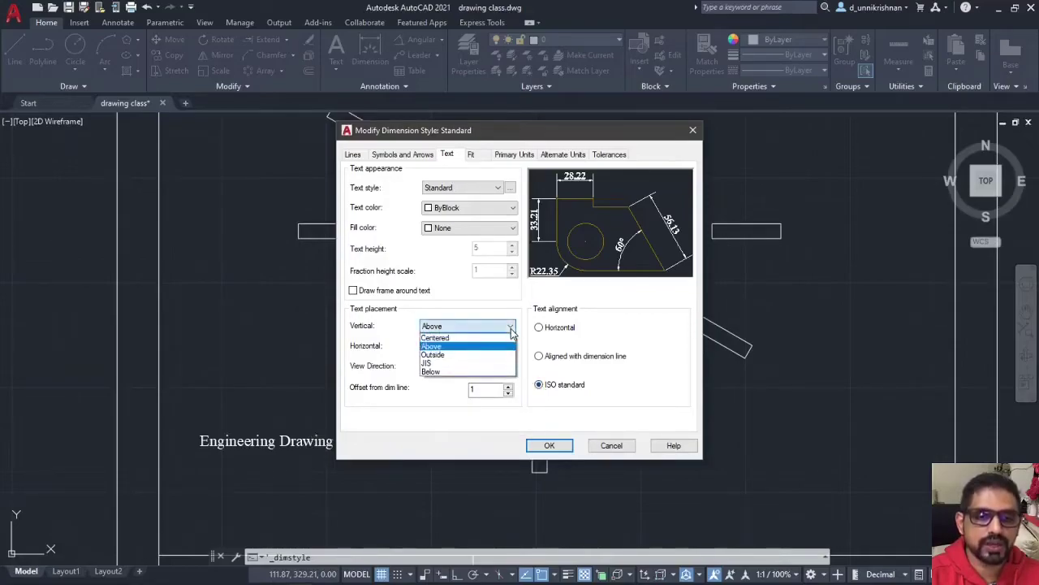
pyautogui.click(435, 345)
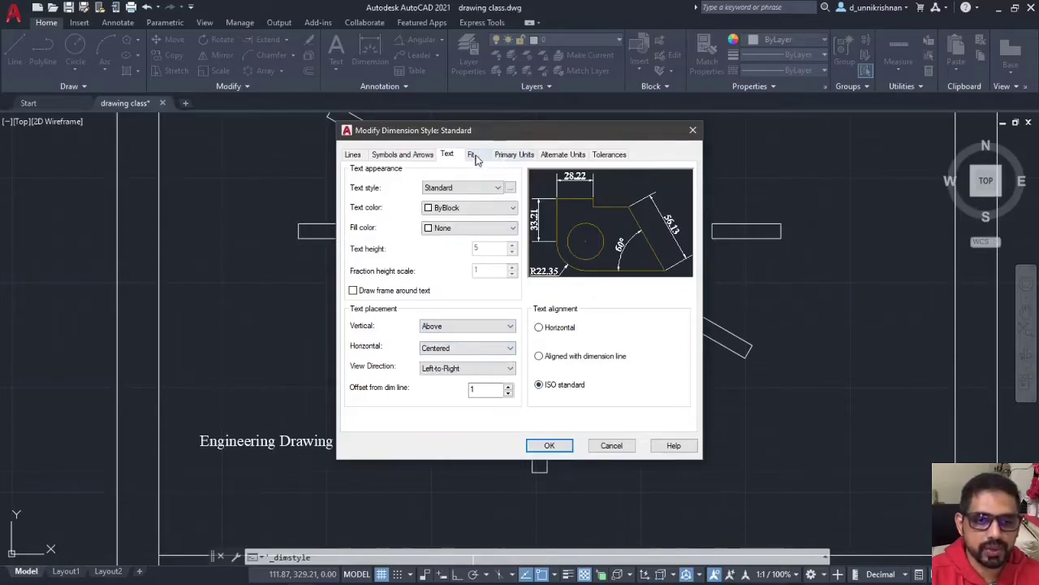
pyautogui.click(500, 155)
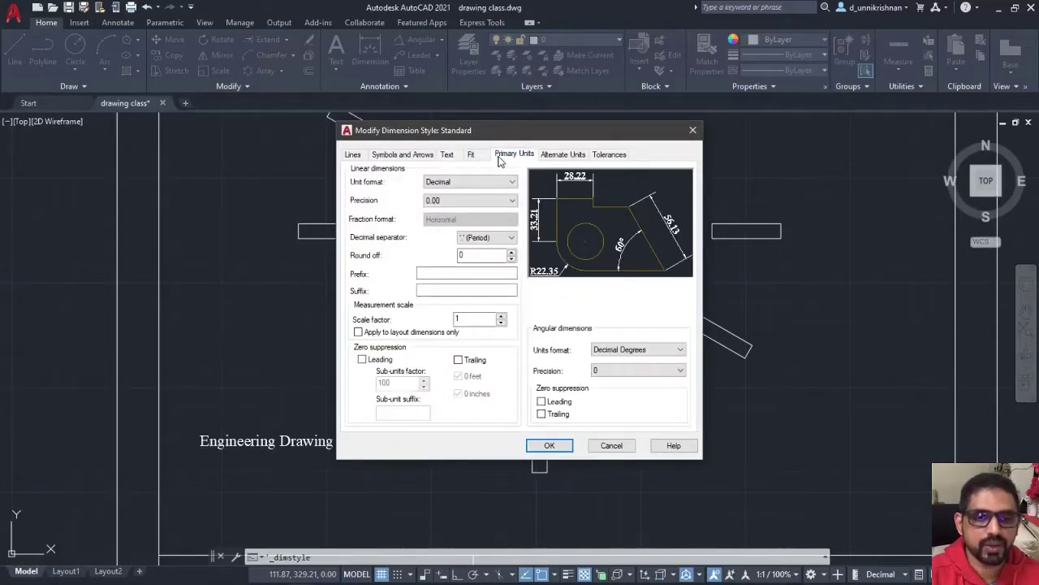
pyautogui.click(506, 200)
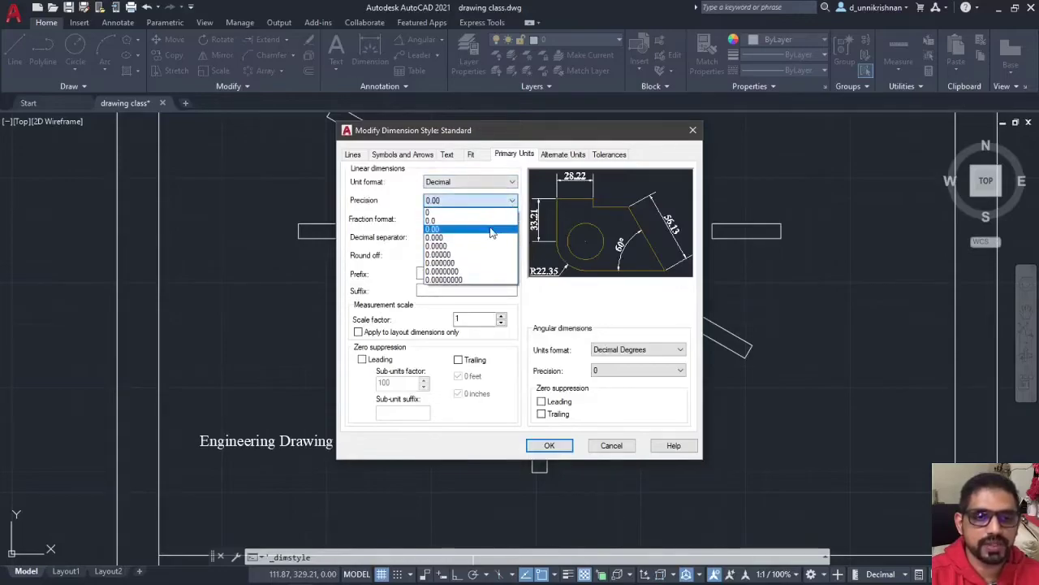
pyautogui.click(490, 230)
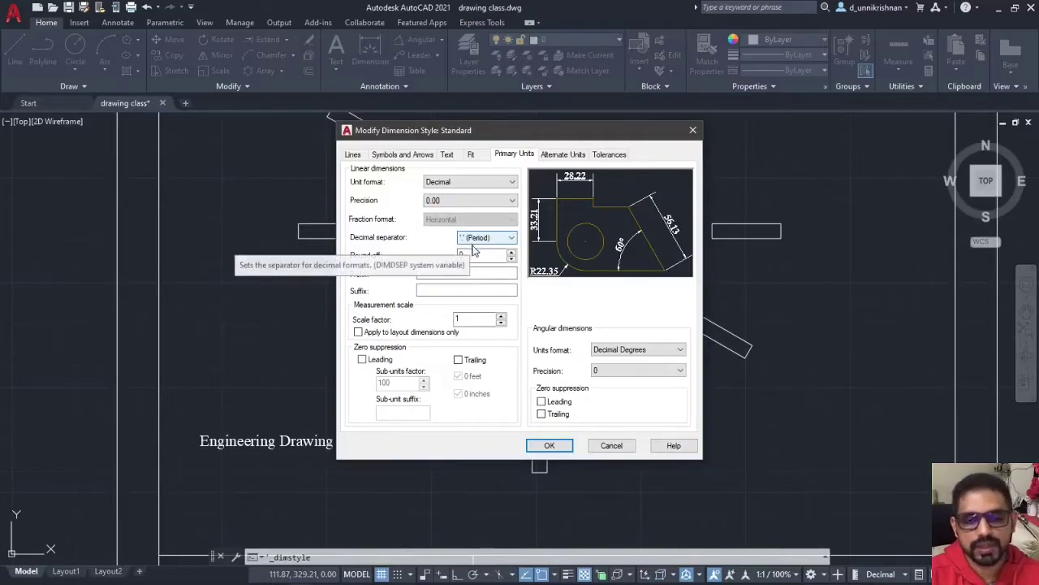
# Save the style edits and make Standard the current dimension style instead of ISO-25.
pyautogui.click(552, 445)
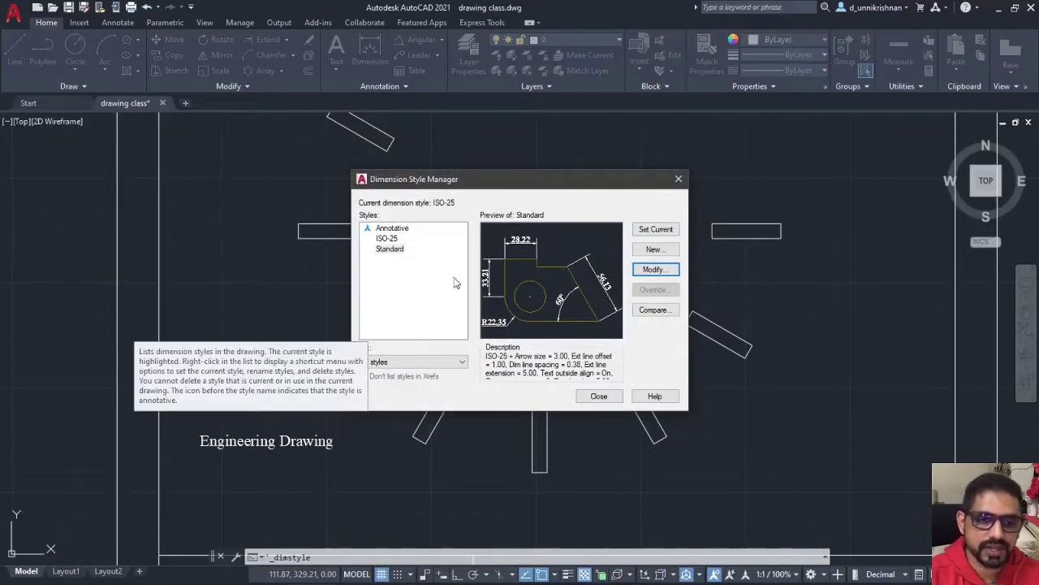
pyautogui.click(655, 231)
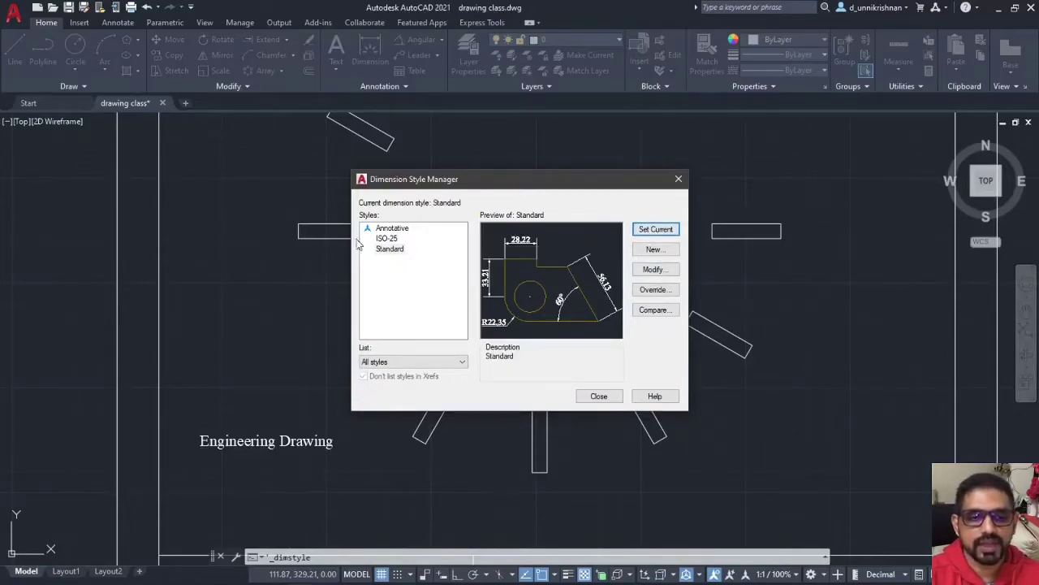
pyautogui.click(389, 250)
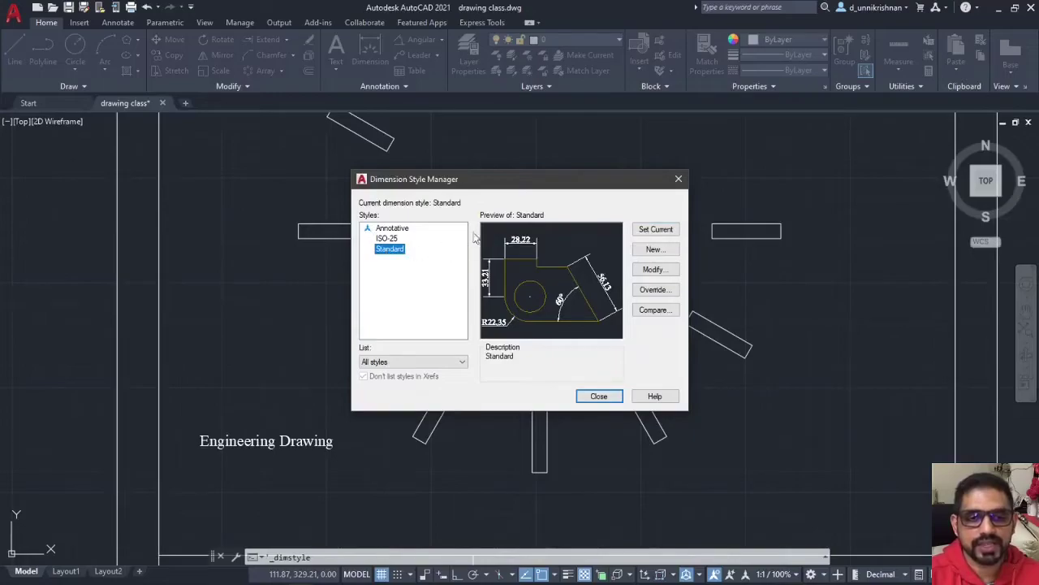
pyautogui.click(675, 232)
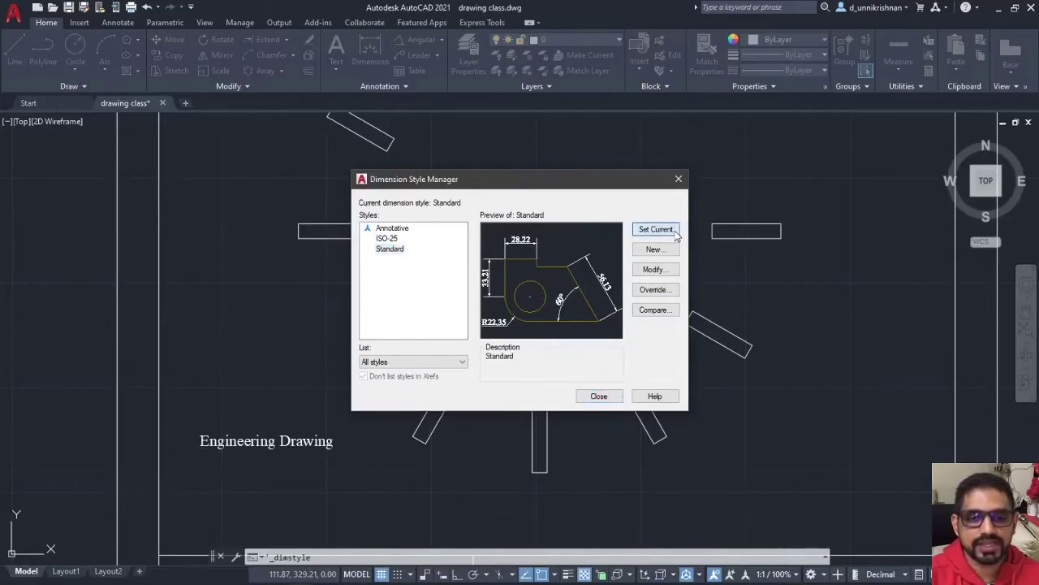
# Dimension the small rectangle's 32.89 width across its top corners, placed above it.
pyautogui.click(599, 396)
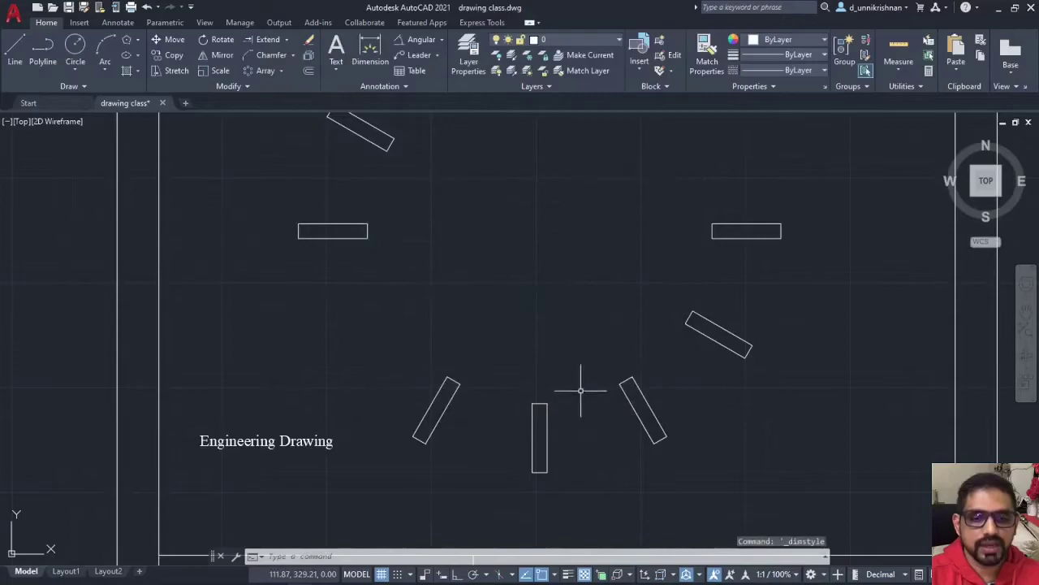
pyautogui.click(369, 55)
pyautogui.click(298, 223)
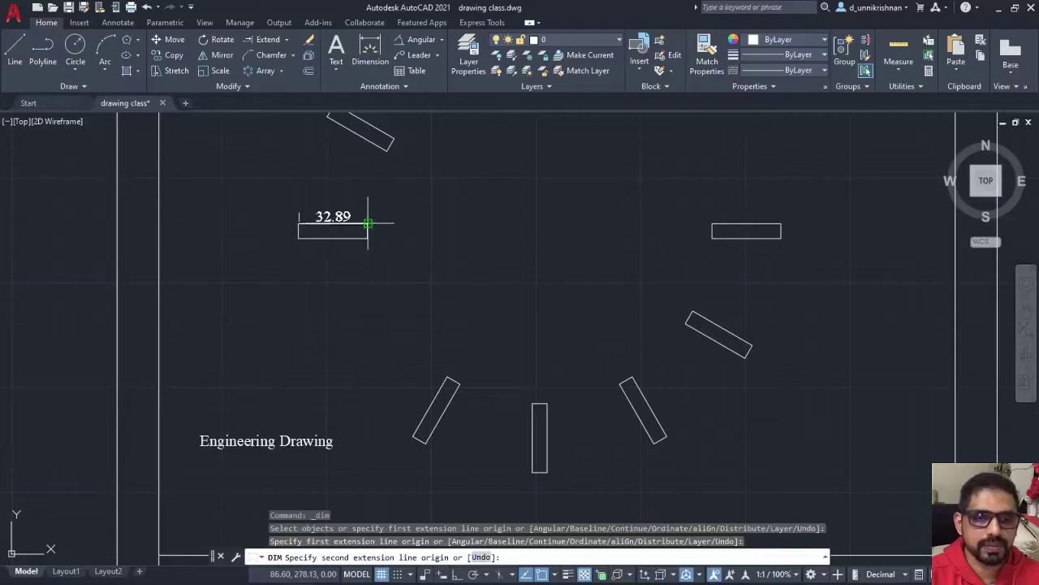
pyautogui.click(367, 224)
pyautogui.click(462, 199)
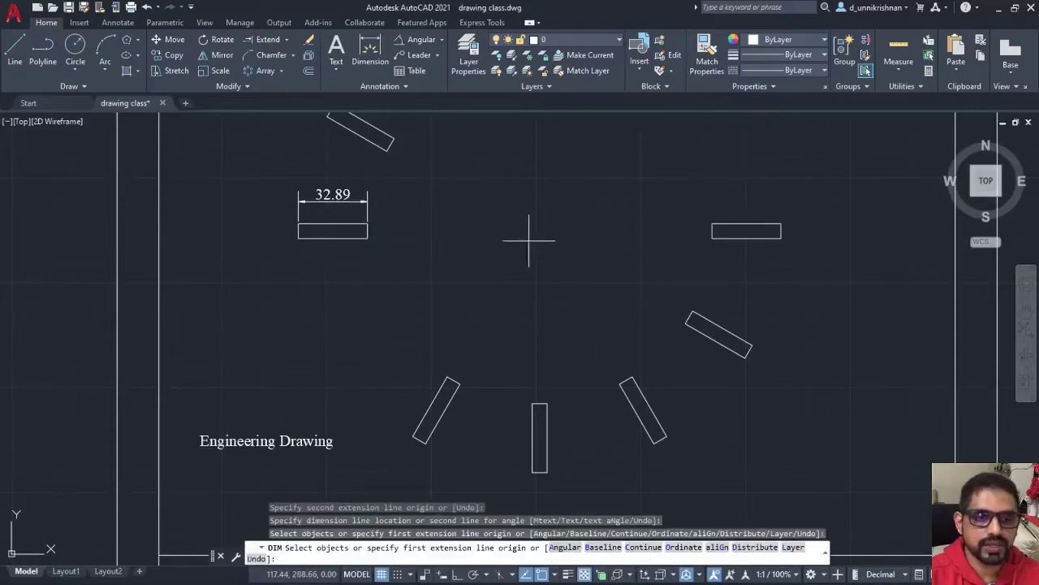
pyautogui.scroll(6, 325, 174)
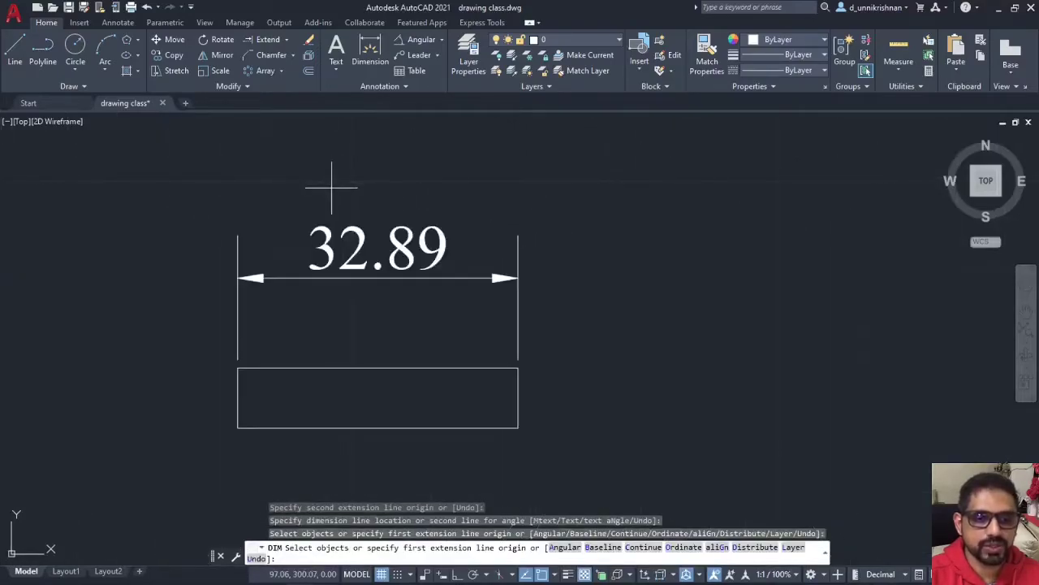
pyautogui.scroll(-6, 332, 186)
# Dimension the rectangle's 7.05 height along its left side, placed to the left.
pyautogui.press('Return')
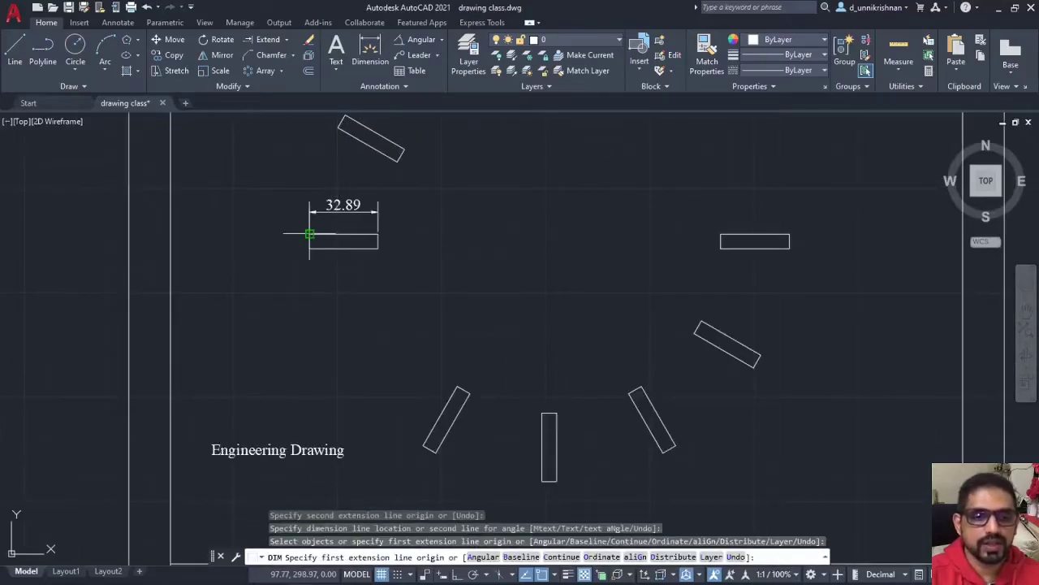
pyautogui.click(309, 237)
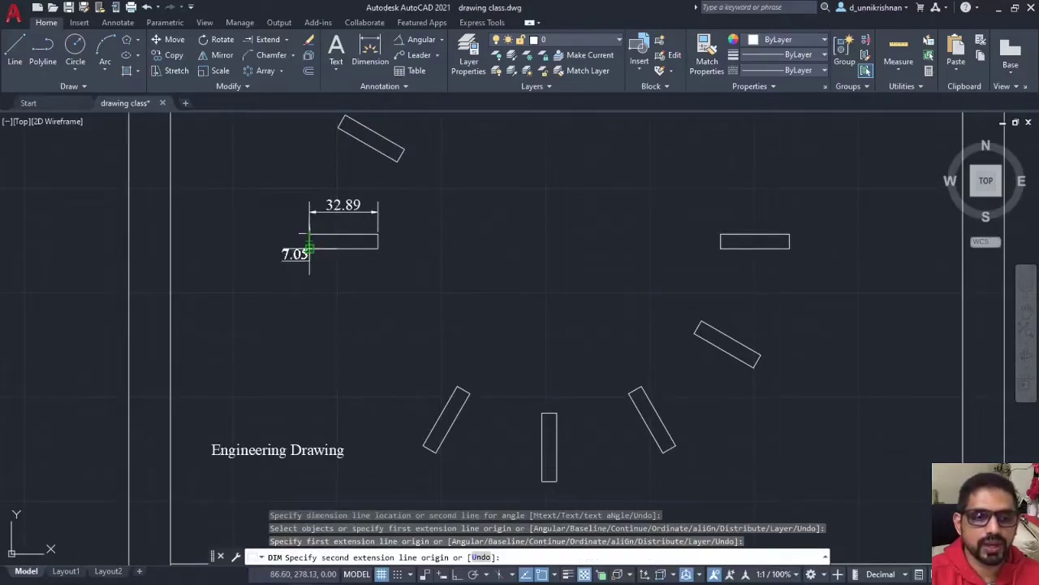
pyautogui.click(309, 250)
pyautogui.click(276, 246)
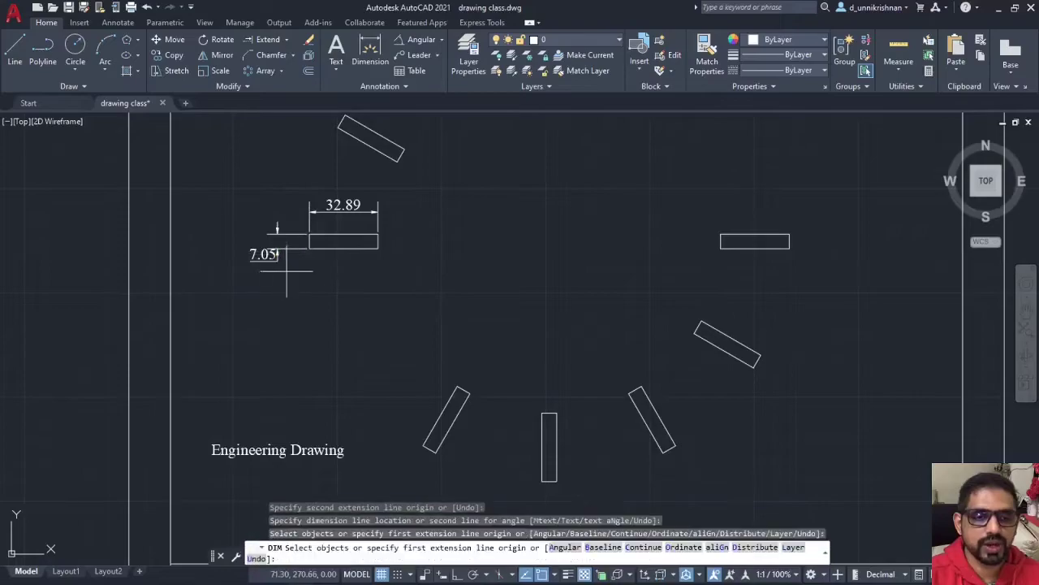
pyautogui.scroll(-2, 270, 241)
pyautogui.scroll(-2, 276, 235)
# Add a Ø33.25 diameter dimension to the fourth circle in the second row, placed up-right.
pyautogui.scroll(5, 379, 220)
pyautogui.scroll(-4, 378, 244)
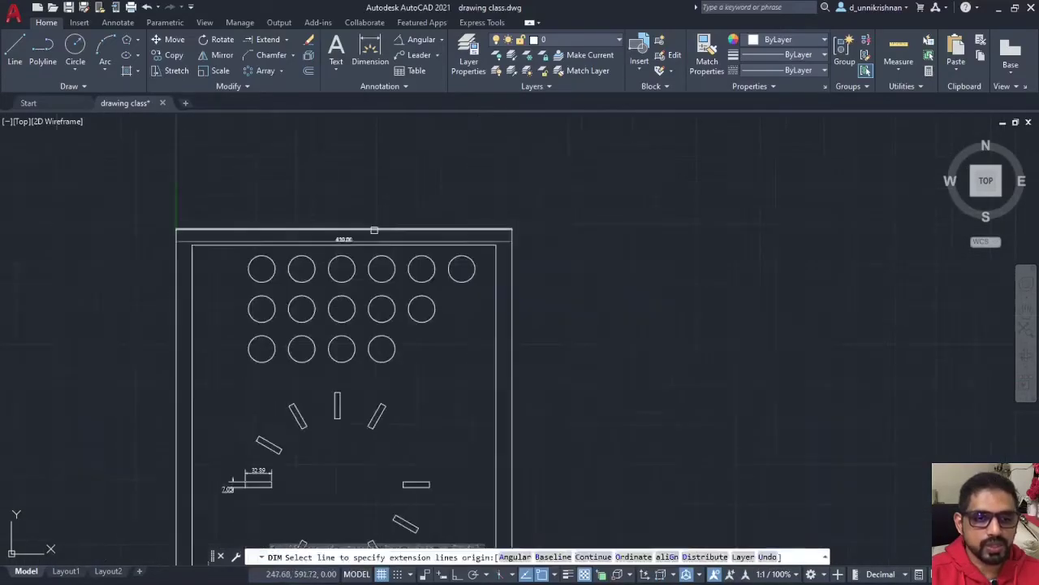
pyautogui.scroll(2, 381, 268)
pyautogui.scroll(3, 381, 268)
pyautogui.click(390, 280)
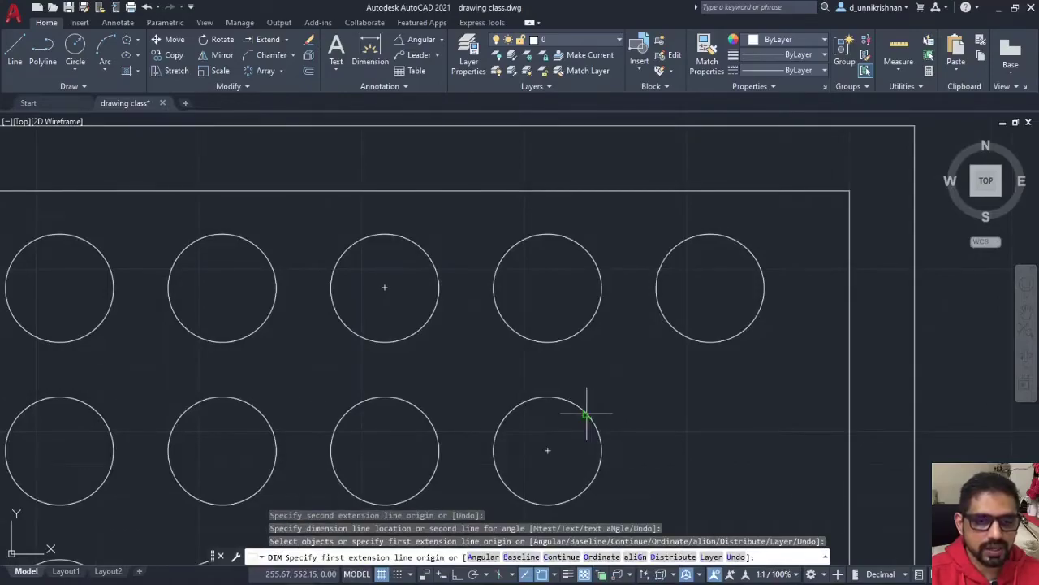
pyautogui.press('Escape')
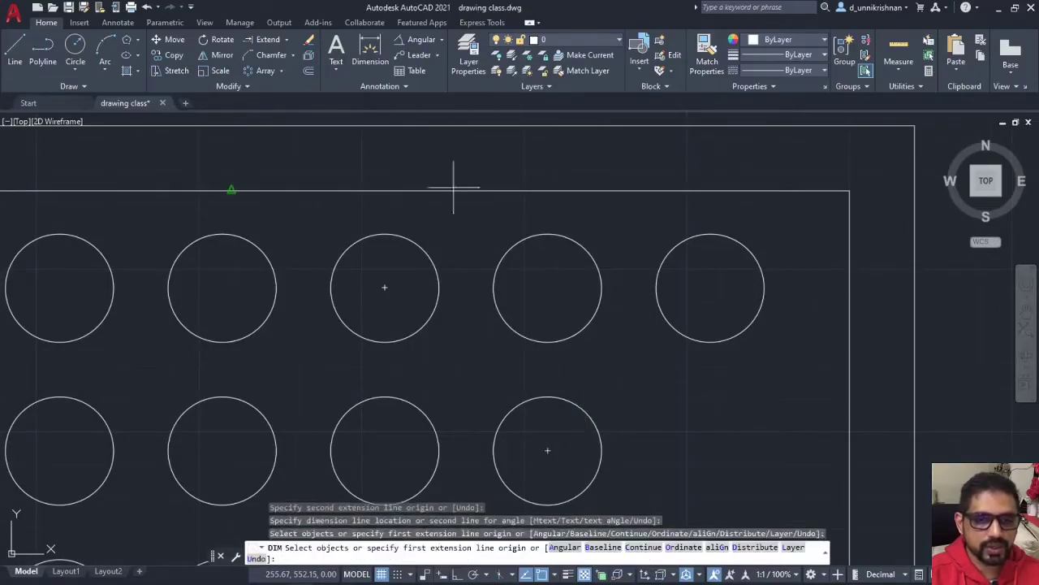
pyautogui.click(443, 43)
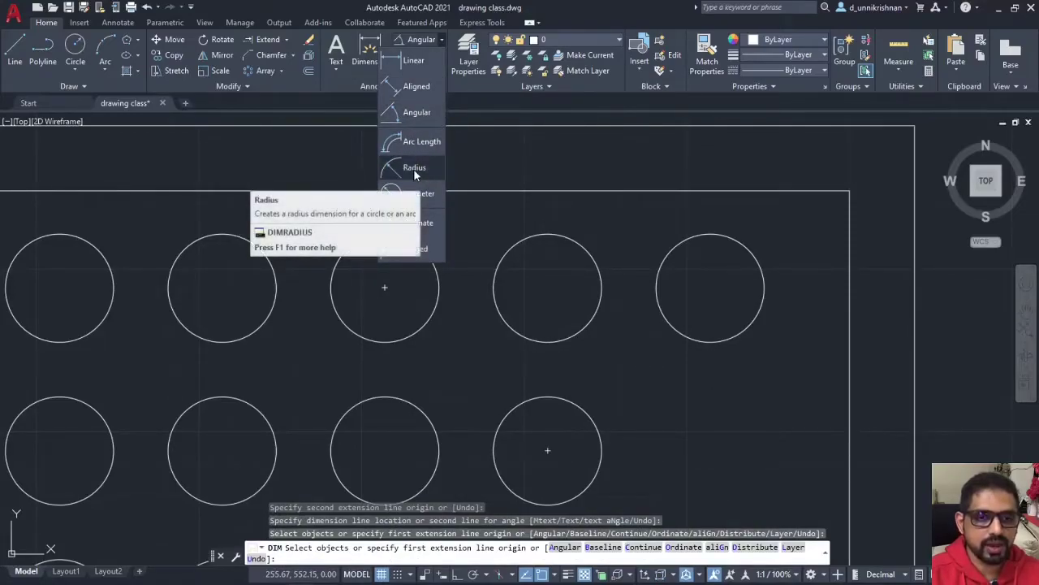
pyautogui.click(423, 193)
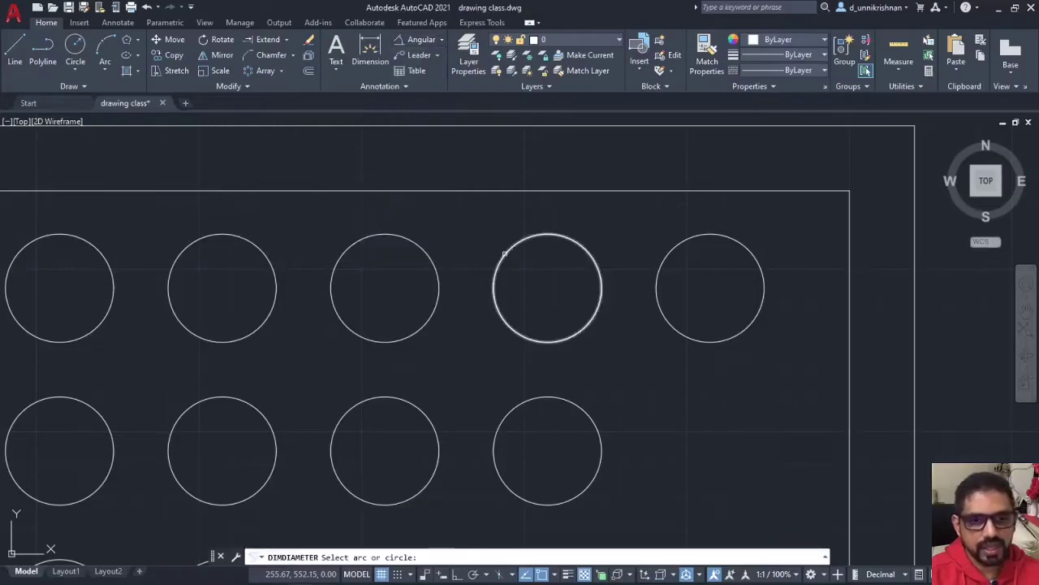
pyautogui.click(589, 418)
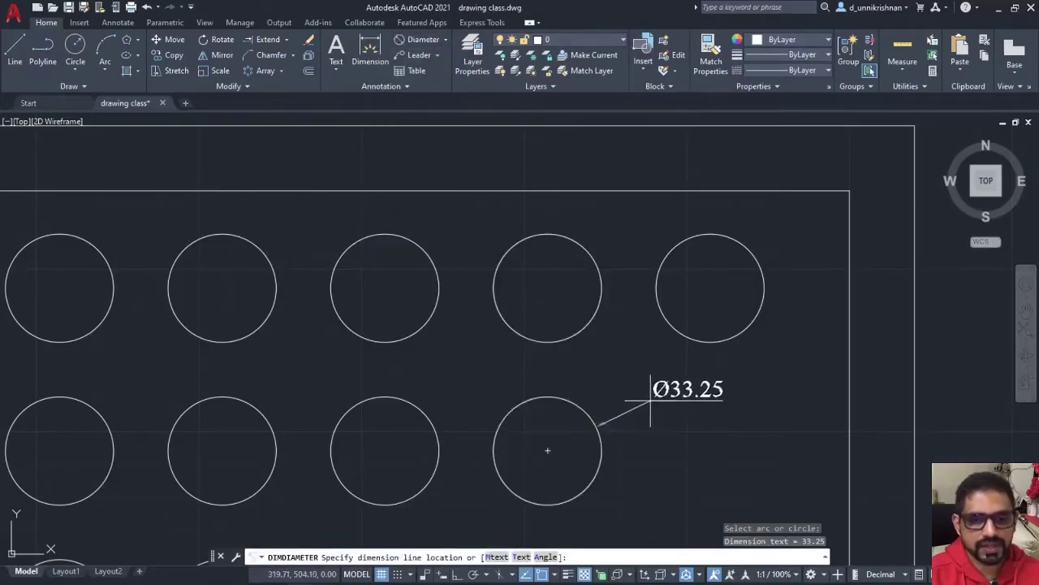
pyautogui.click(647, 375)
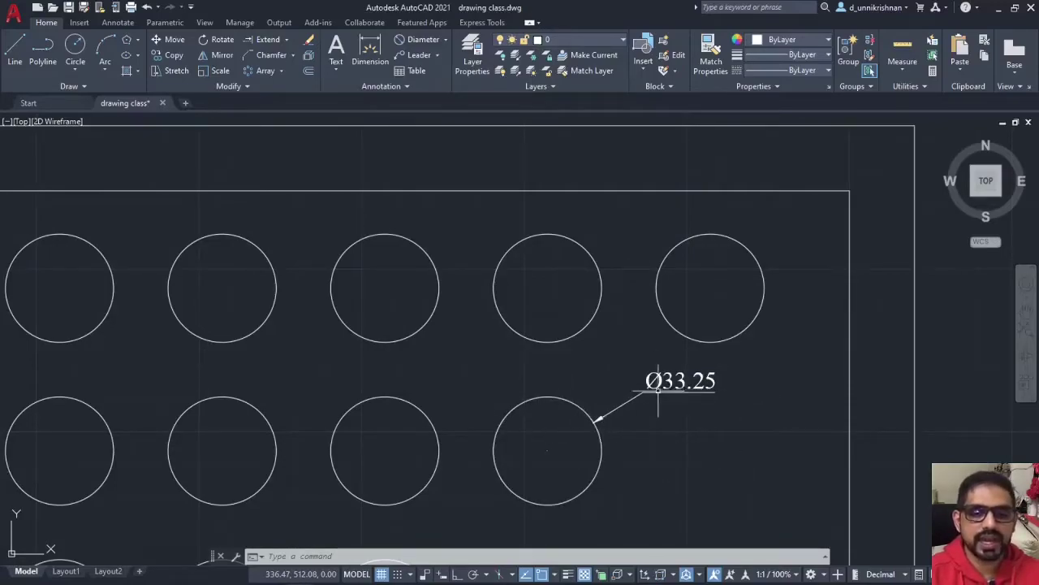
# Add a Ø33.25 diameter dimension across the fourth circle in the top row.
pyautogui.click(414, 40)
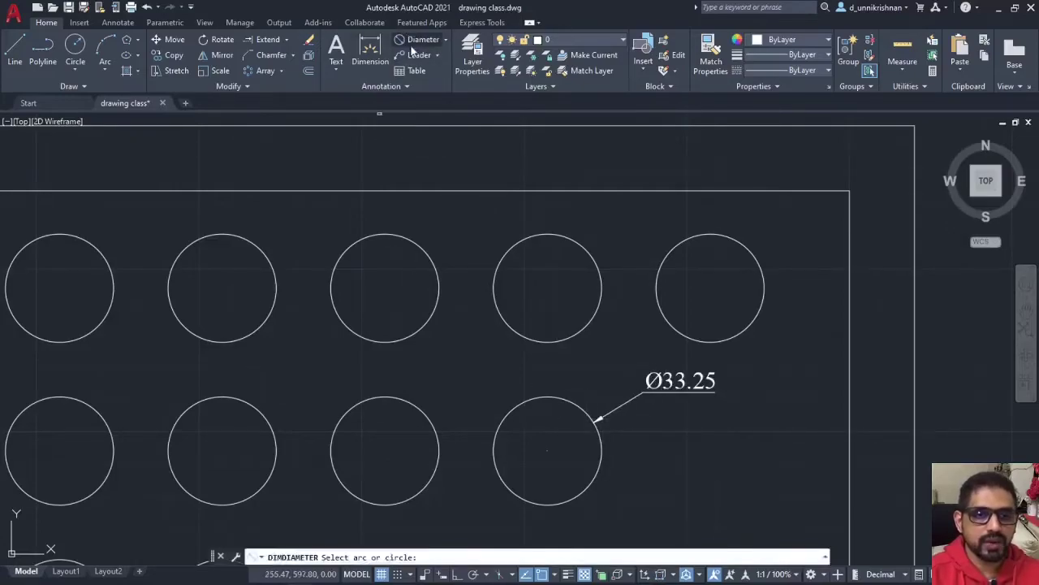
pyautogui.click(517, 237)
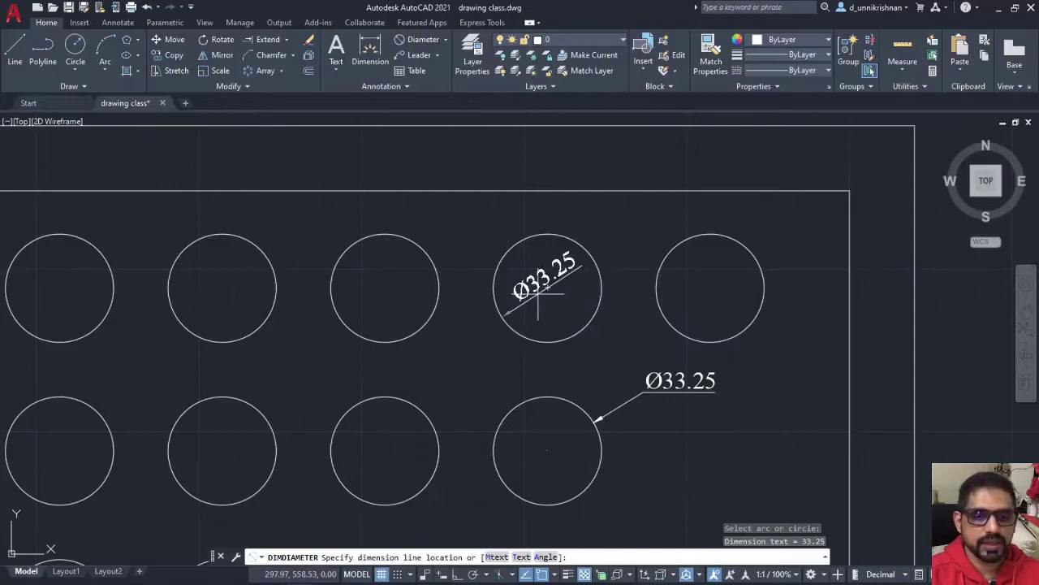
pyautogui.click(540, 302)
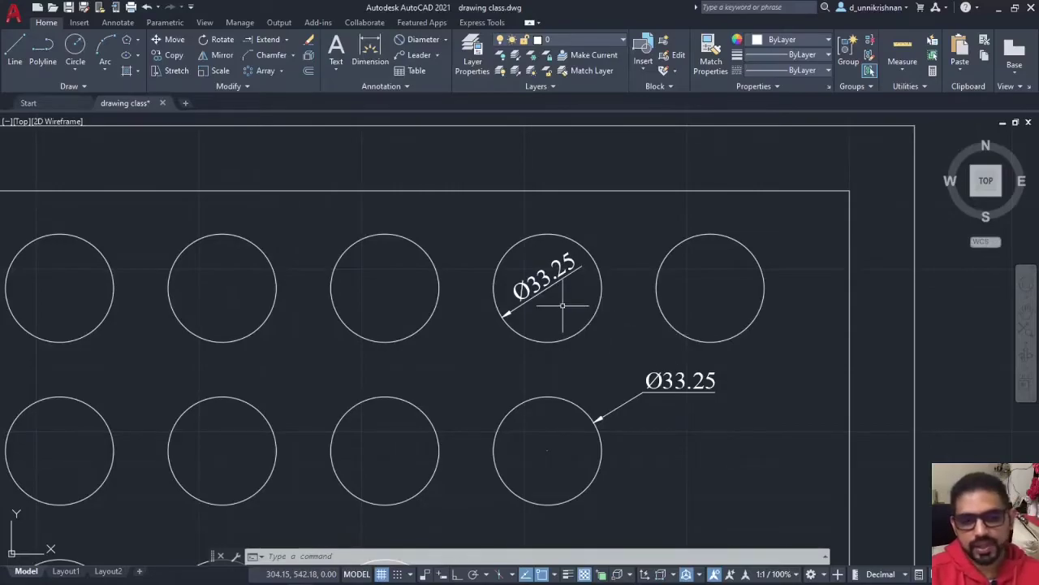
# Attach a leader to the tilted rectangle with the note 'rectangle needs to be arrayed'.
pyautogui.scroll(-2, 559, 302)
pyautogui.scroll(-4, 559, 302)
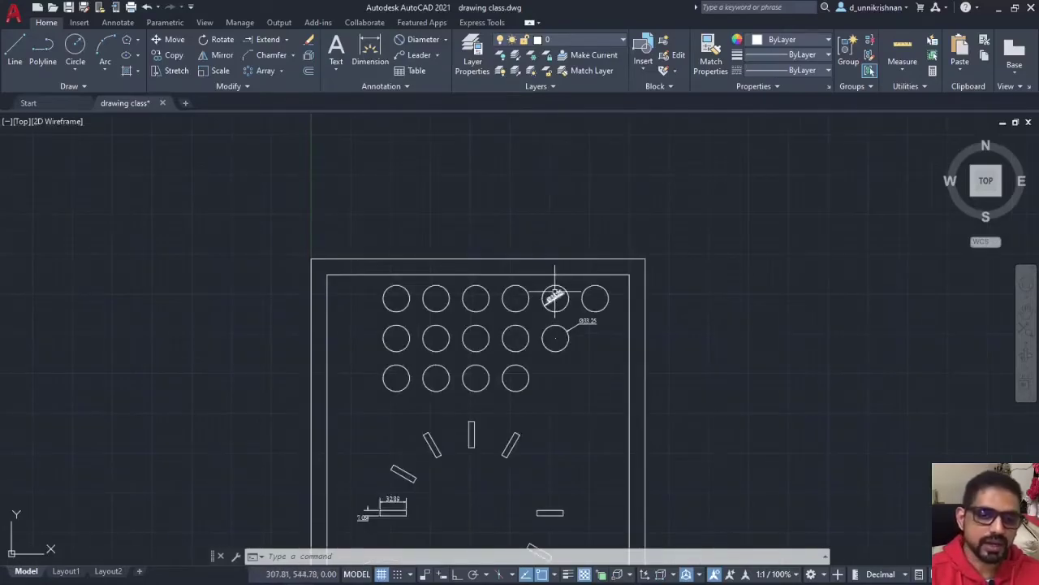
pyautogui.scroll(6, 555, 299)
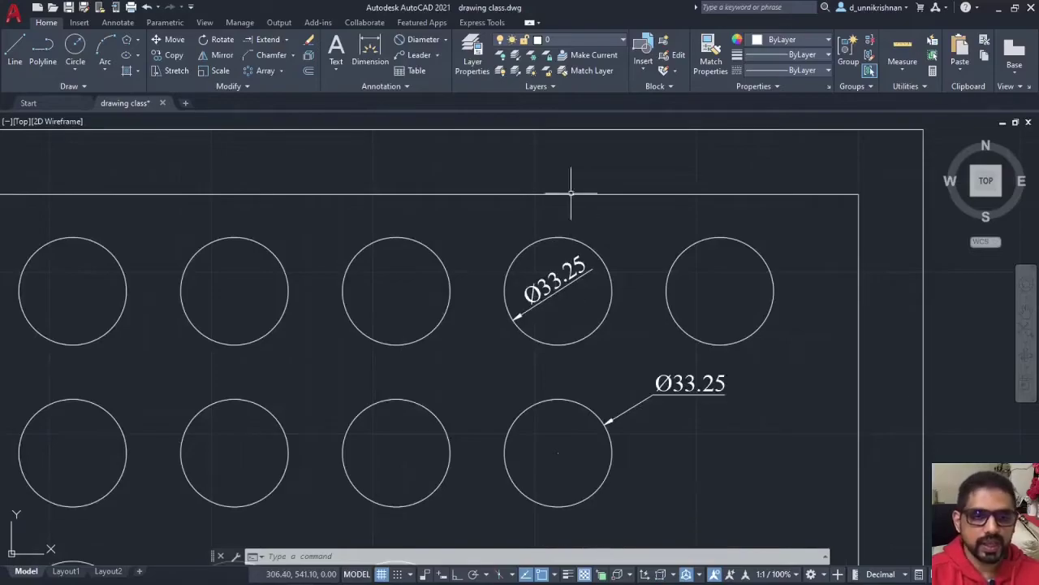
pyautogui.scroll(-3, 559, 300)
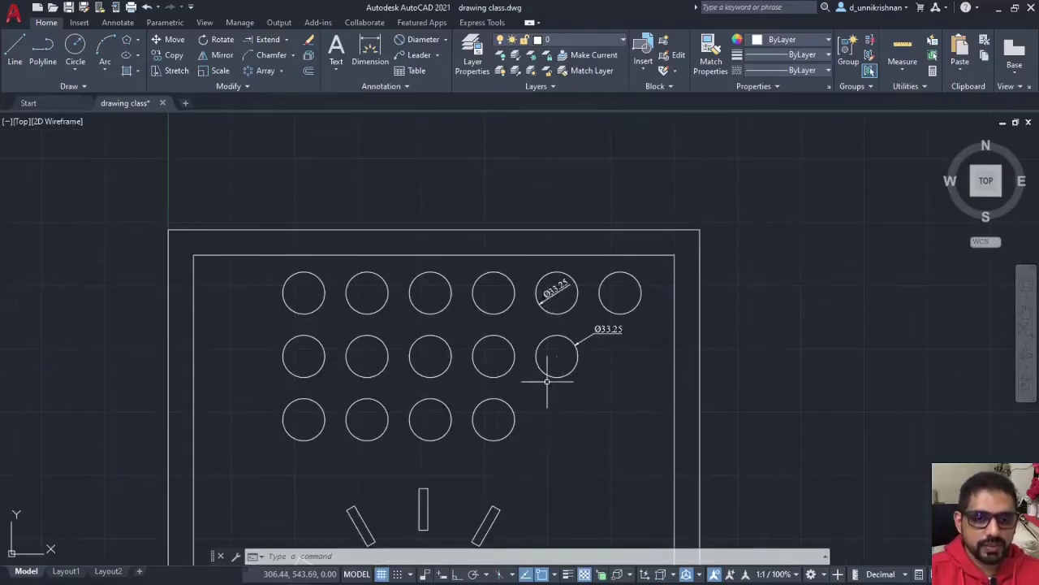
pyautogui.scroll(-3, 519, 410)
pyautogui.scroll(5, 515, 429)
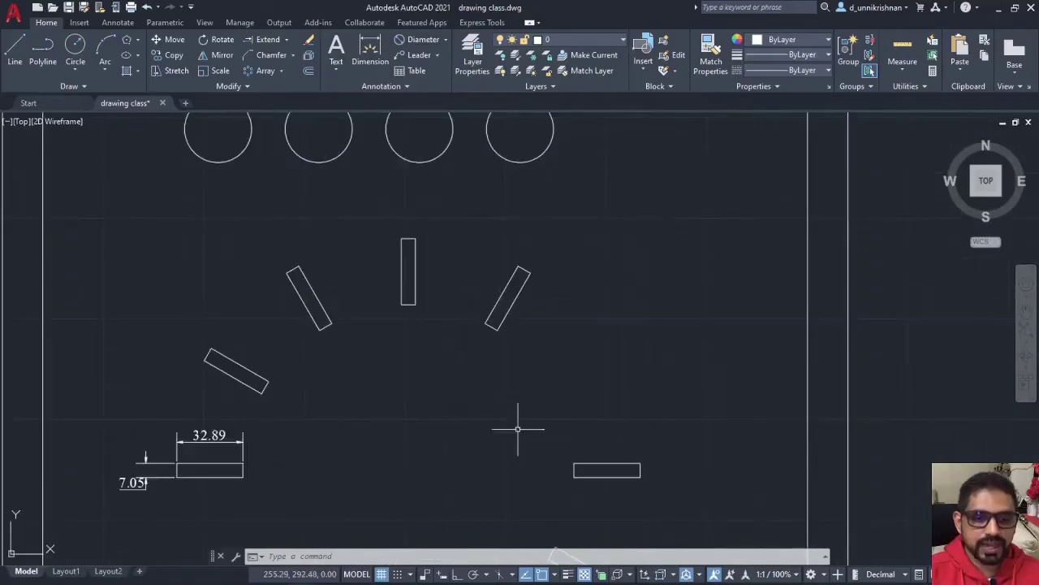
pyautogui.click(419, 55)
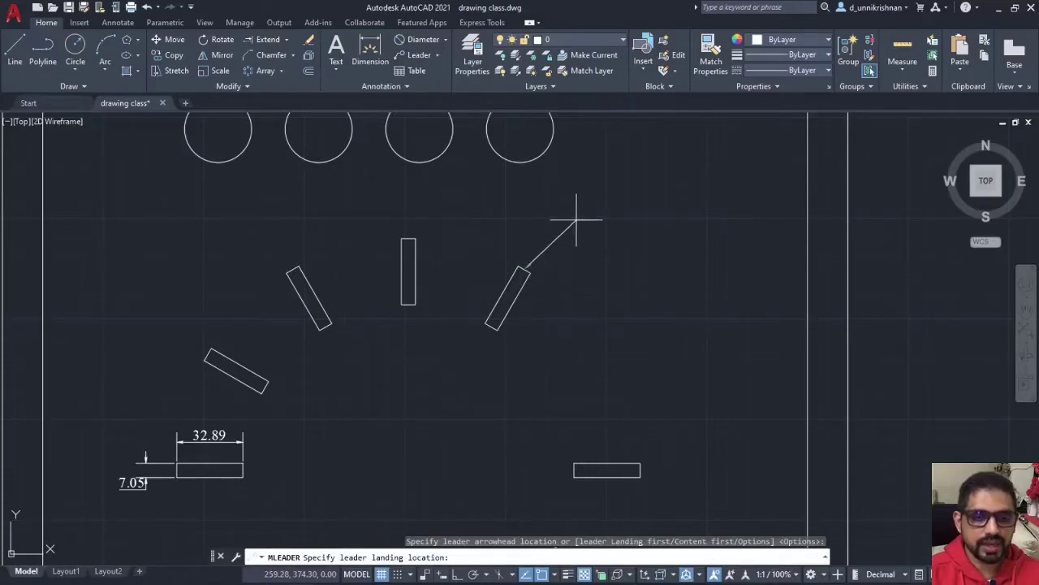
pyautogui.click(577, 219)
pyautogui.write('rectangle needs to be arrayed')
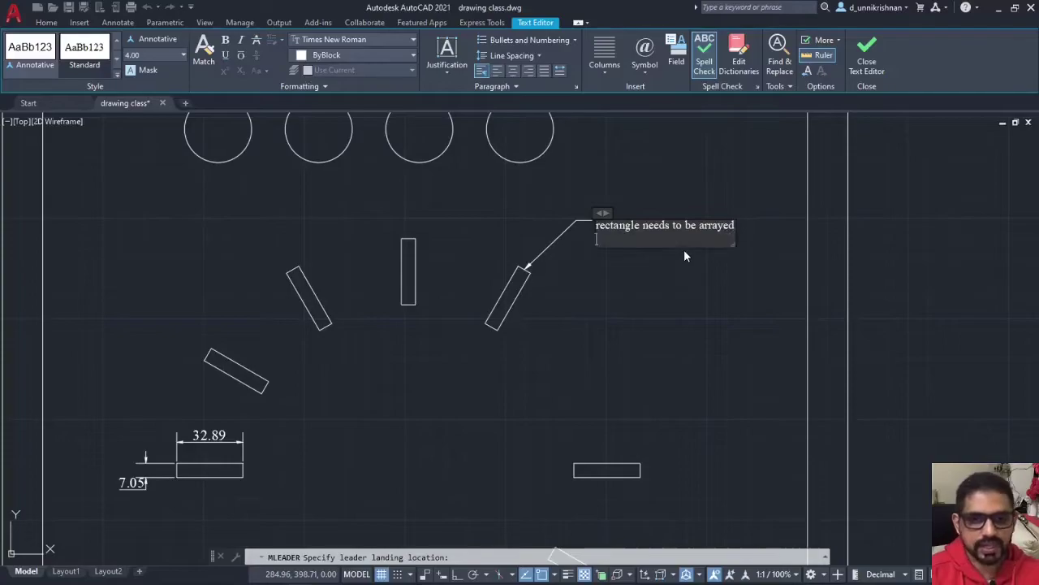
pyautogui.click(683, 257)
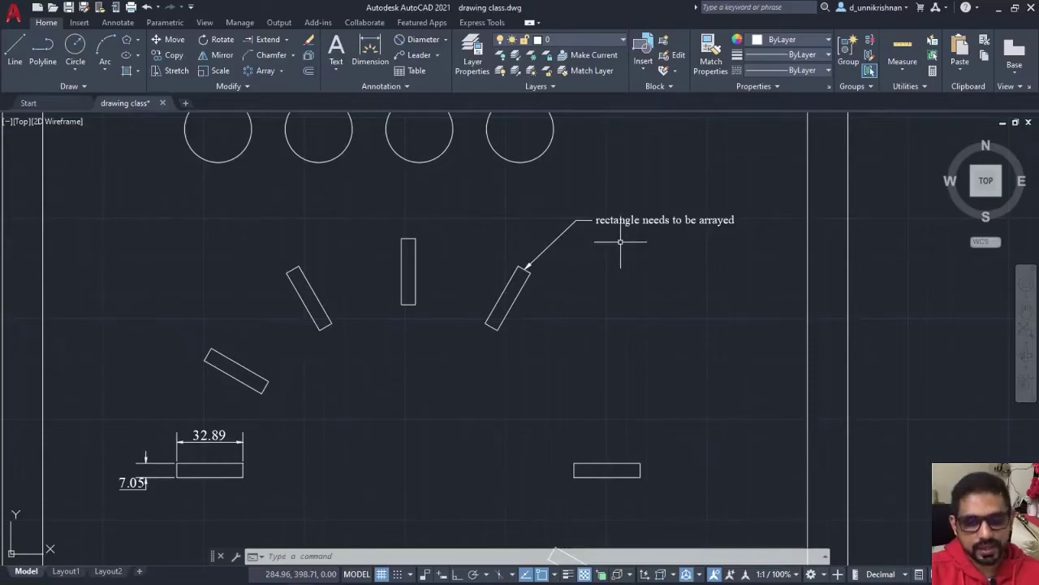
pyautogui.click(620, 241)
pyautogui.click(547, 203)
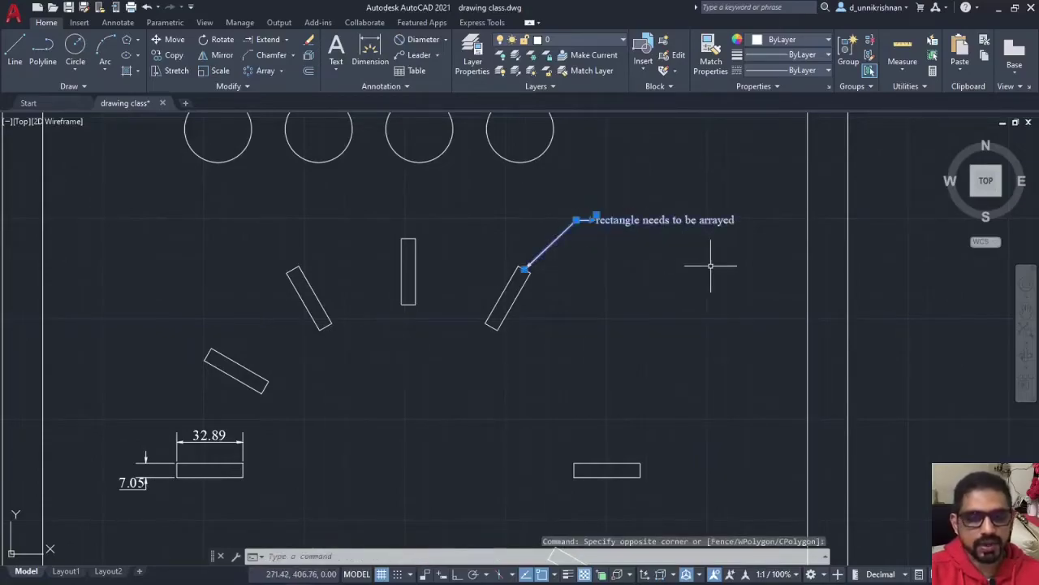
pyautogui.press('Escape')
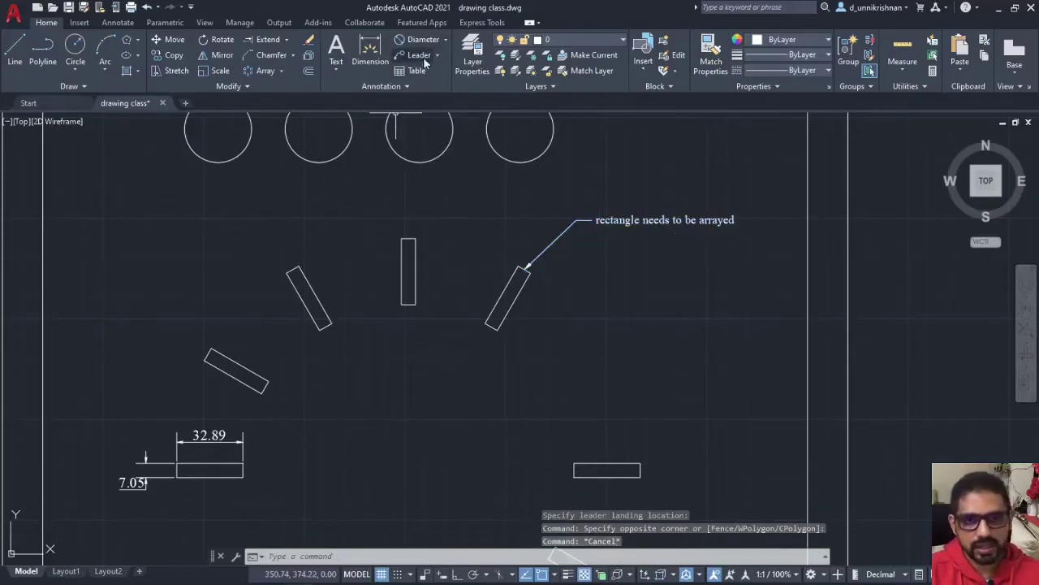
# Add an aligned 7.05 dimension across the short end of the upper-left tilted rectangle.
pyautogui.click(445, 39)
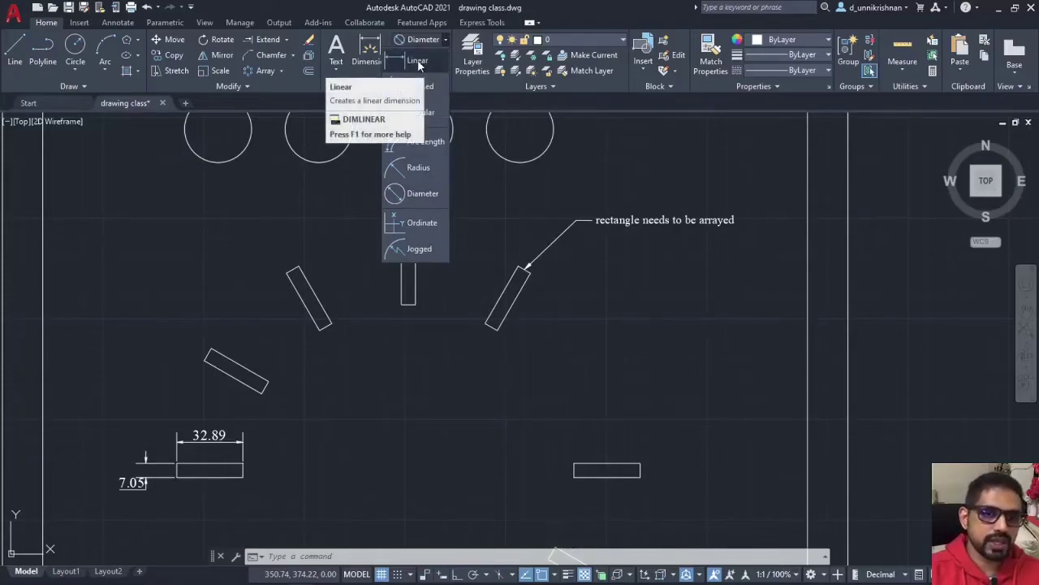
pyautogui.click(418, 62)
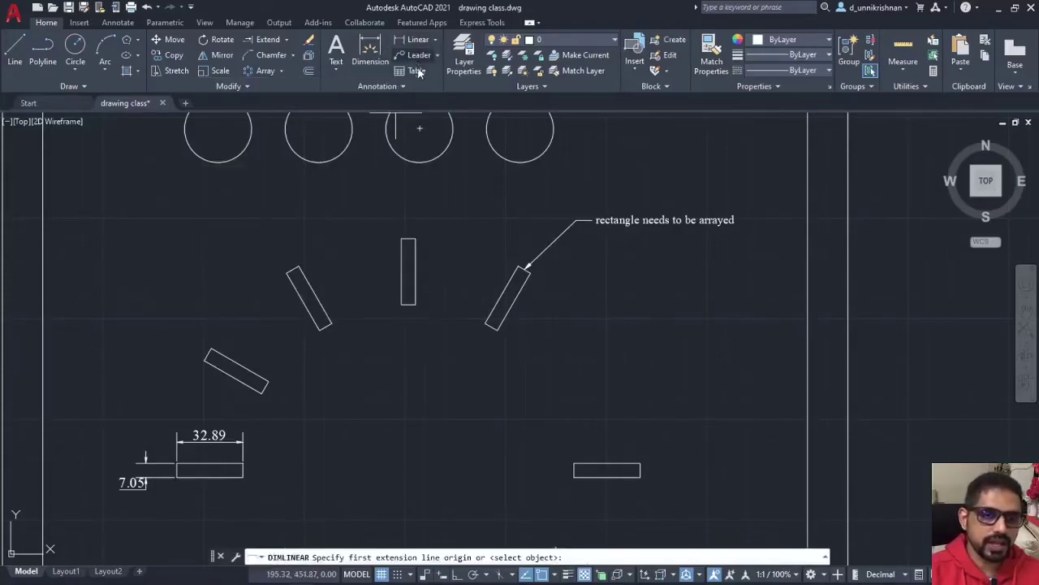
pyautogui.click(287, 272)
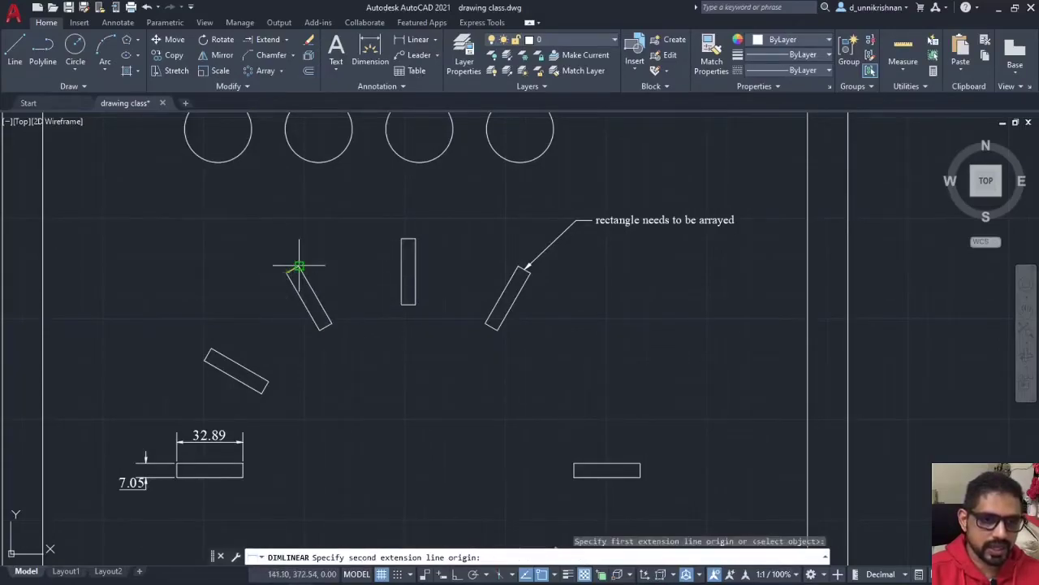
pyautogui.click(298, 266)
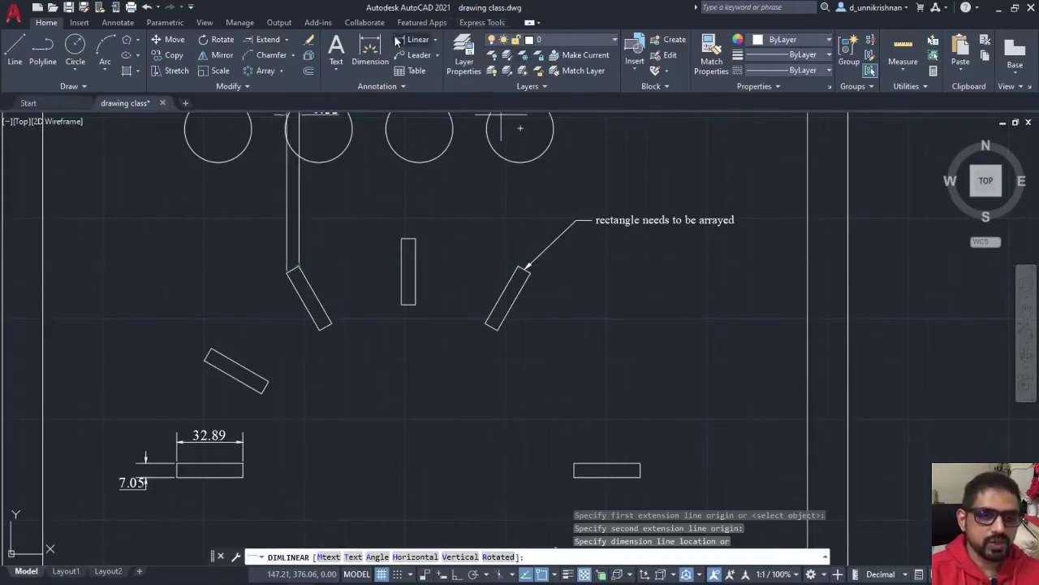
pyautogui.click(435, 40)
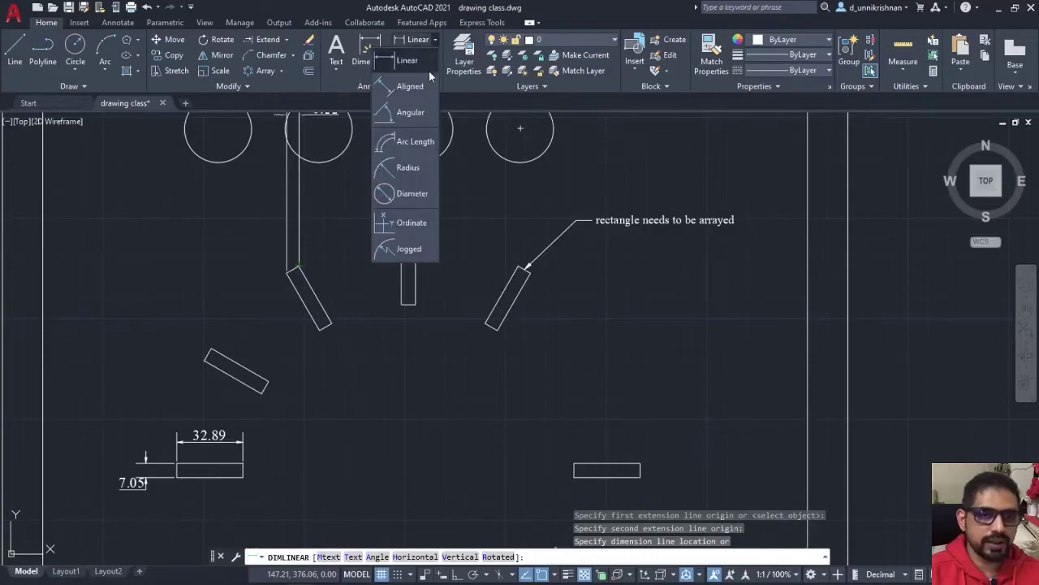
pyautogui.click(423, 87)
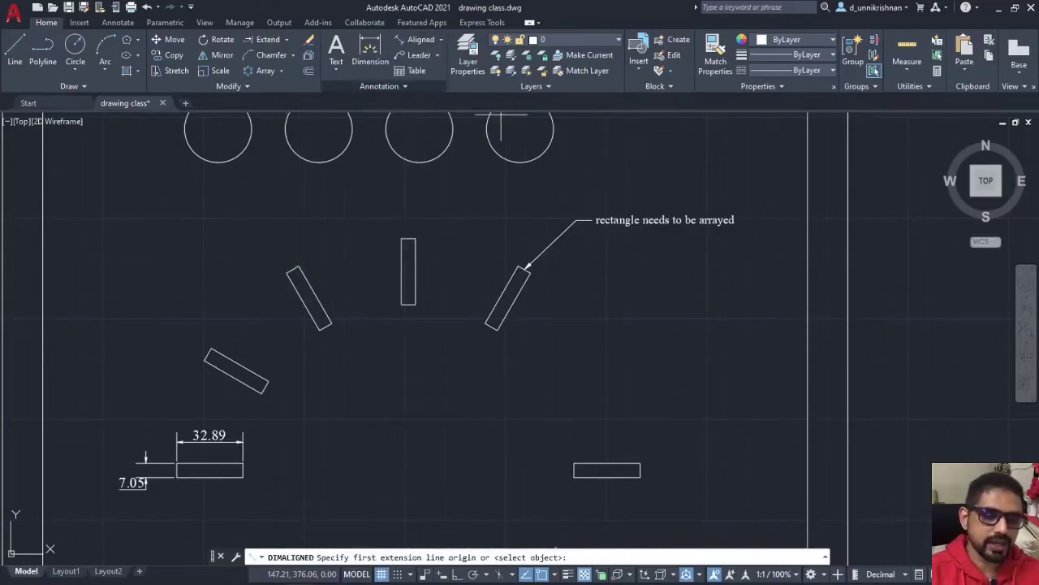
pyautogui.click(287, 274)
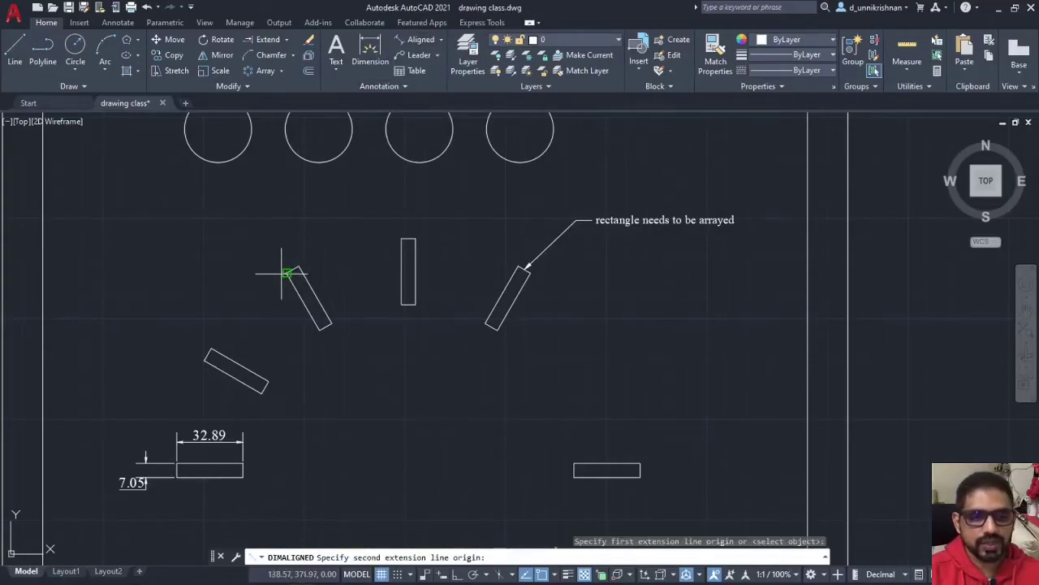
pyautogui.click(298, 266)
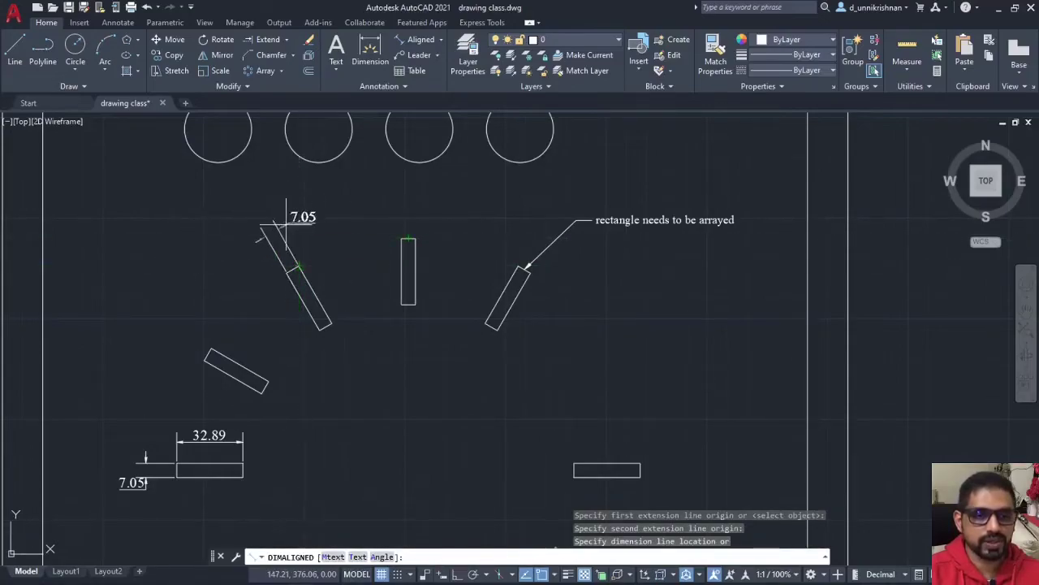
pyautogui.click(297, 230)
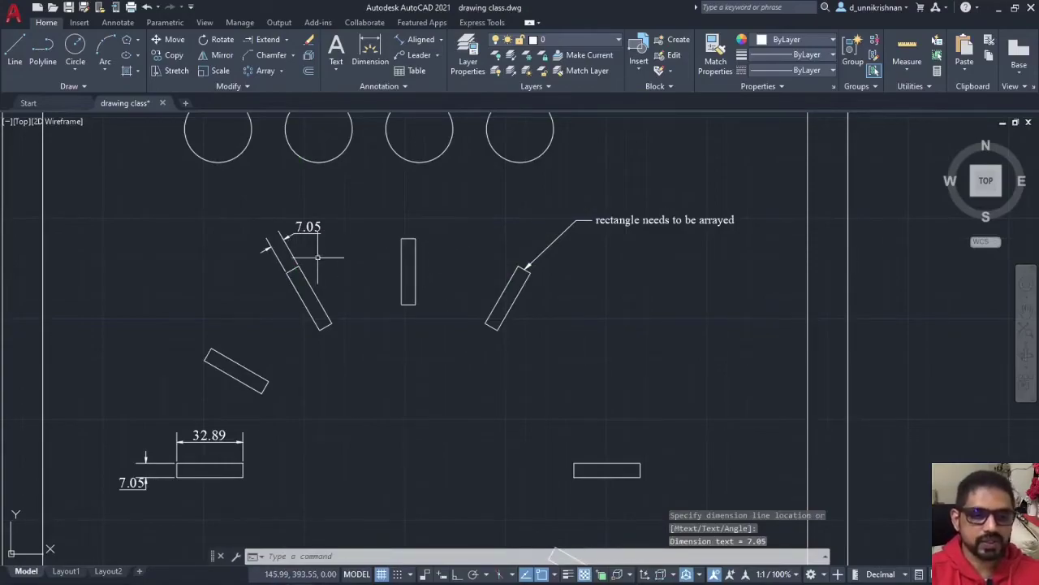
# Add a 30° angular dimension between edges of the lower-left and upper-left tilted rectangles.
pyautogui.click(441, 39)
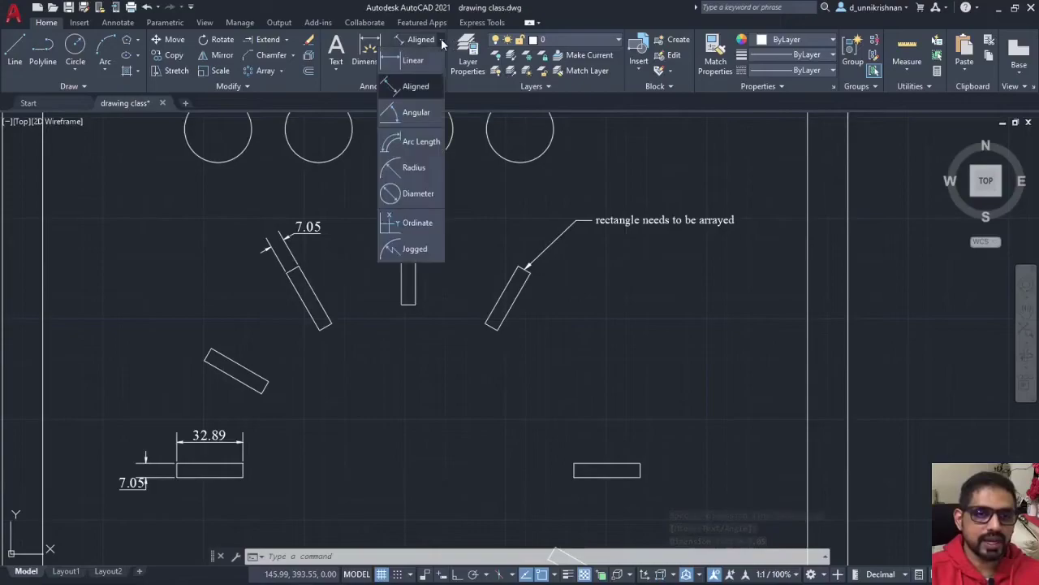
pyautogui.click(420, 114)
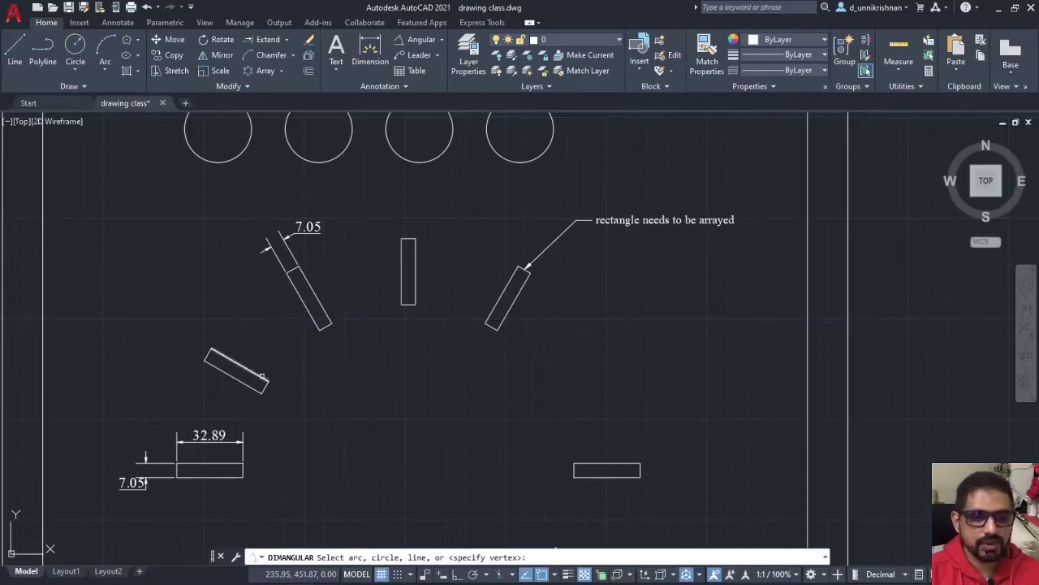
pyautogui.click(262, 376)
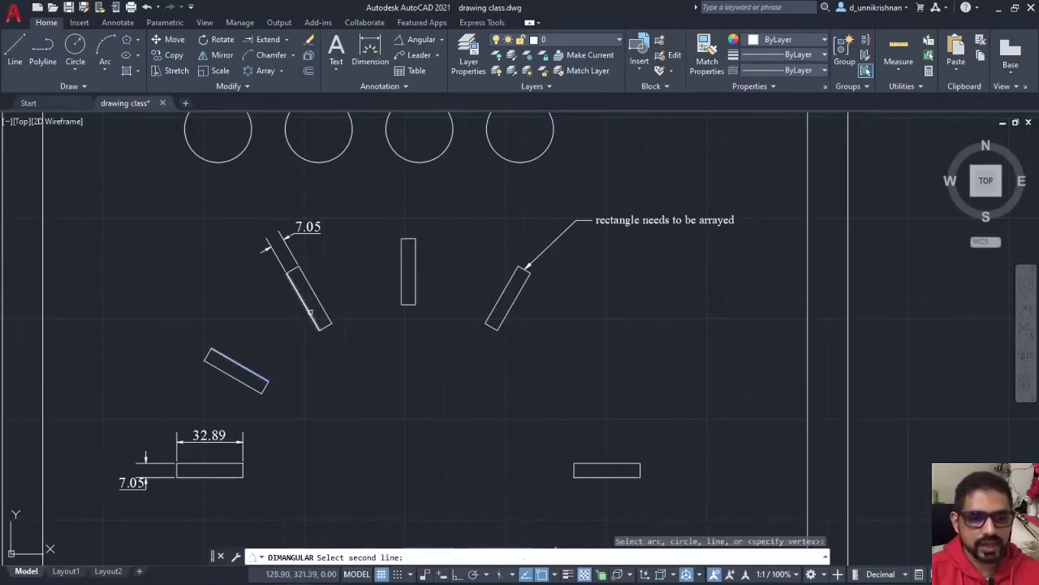
pyautogui.click(310, 312)
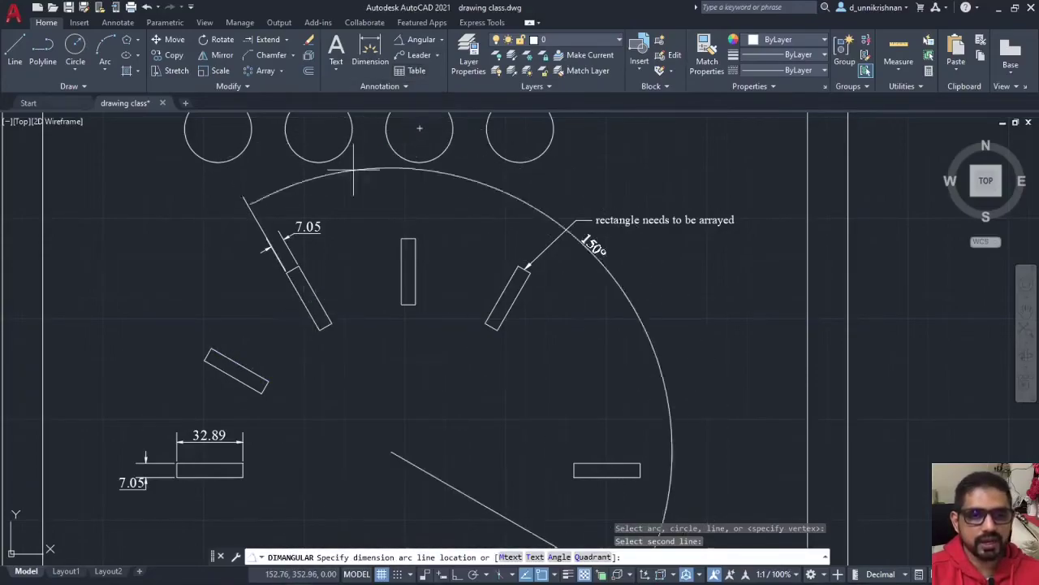
pyautogui.click(188, 251)
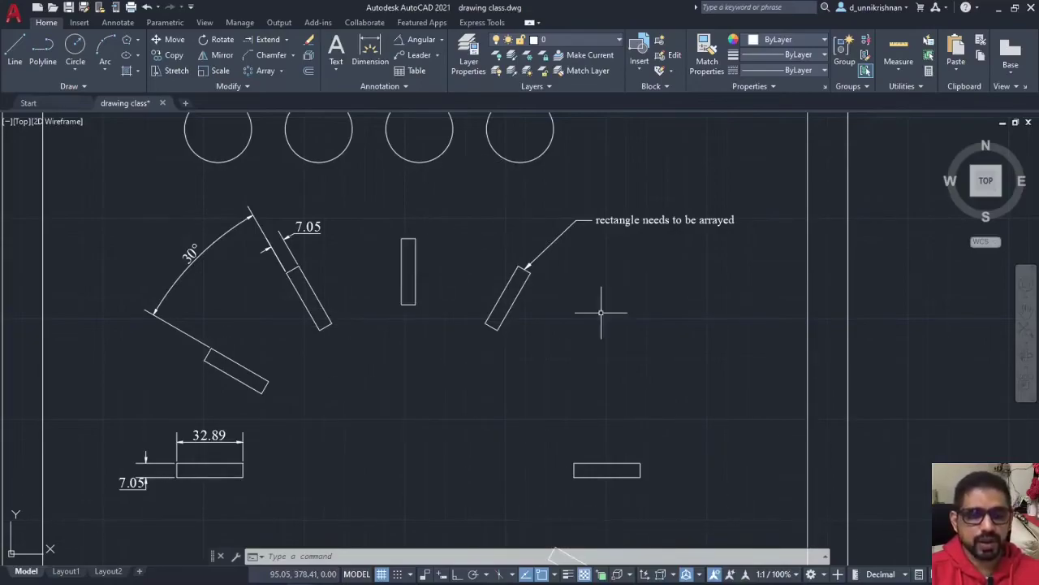
pyautogui.click(441, 40)
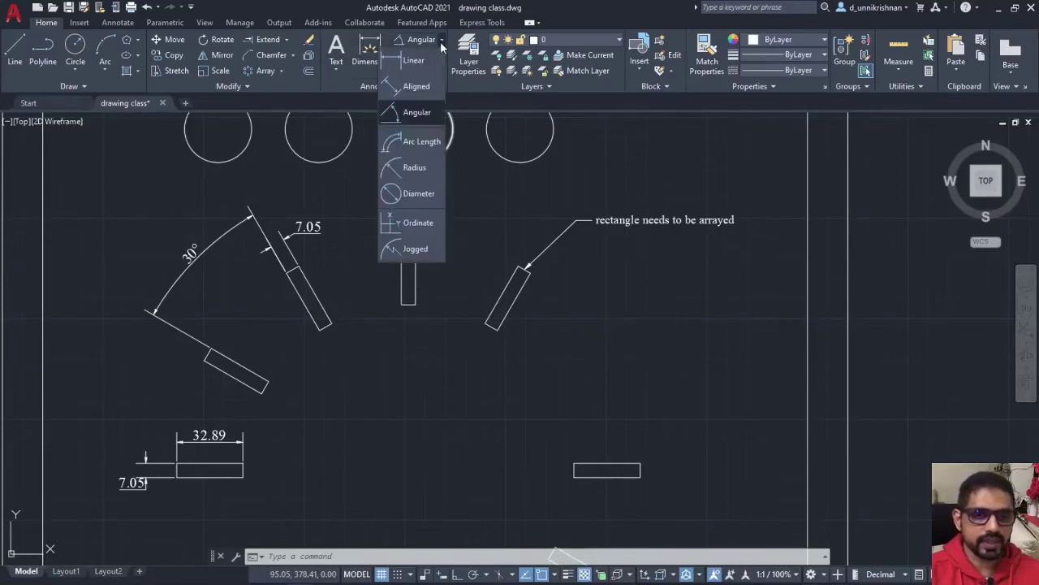
pyautogui.click(462, 342)
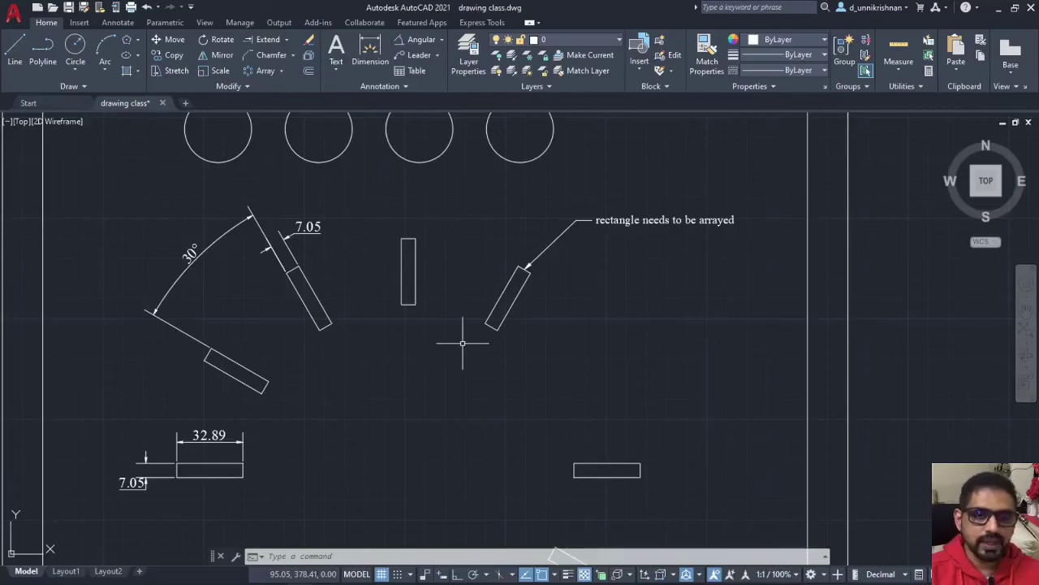